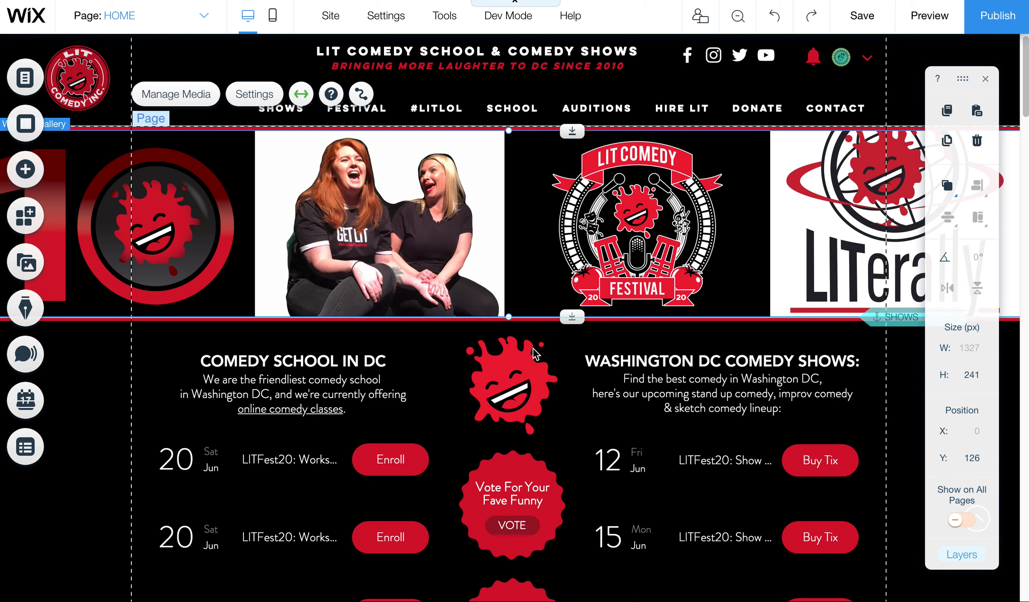
Step: Select the homepage banner Pro Gallery strip and bring up its Settings panel
{"action": "left_click", "coordinate": [513, 381]}
{"action": "left_click", "coordinate": [532, 258]}
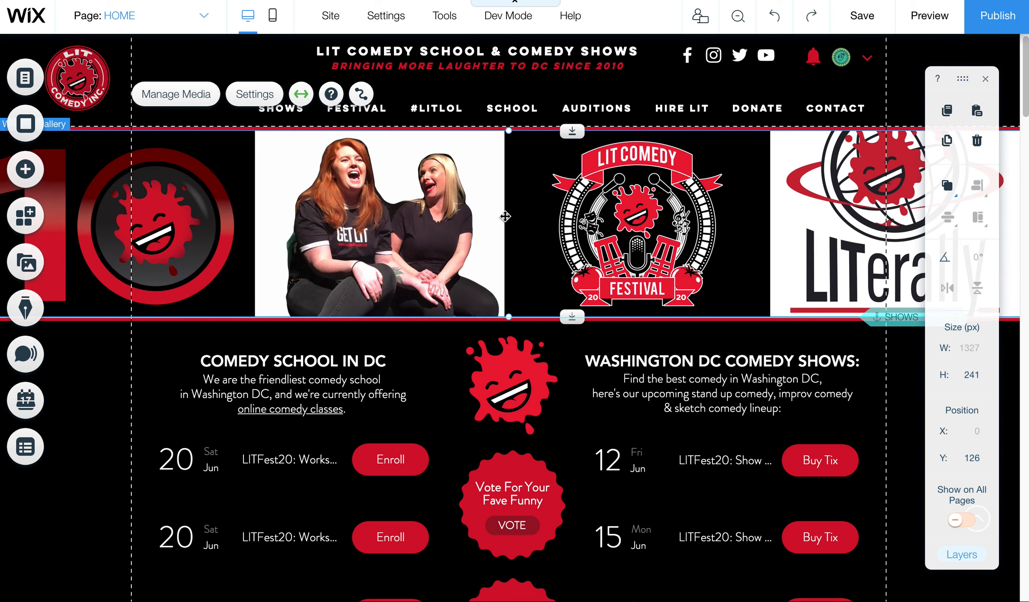
{"action": "left_click", "coordinate": [267, 94]}
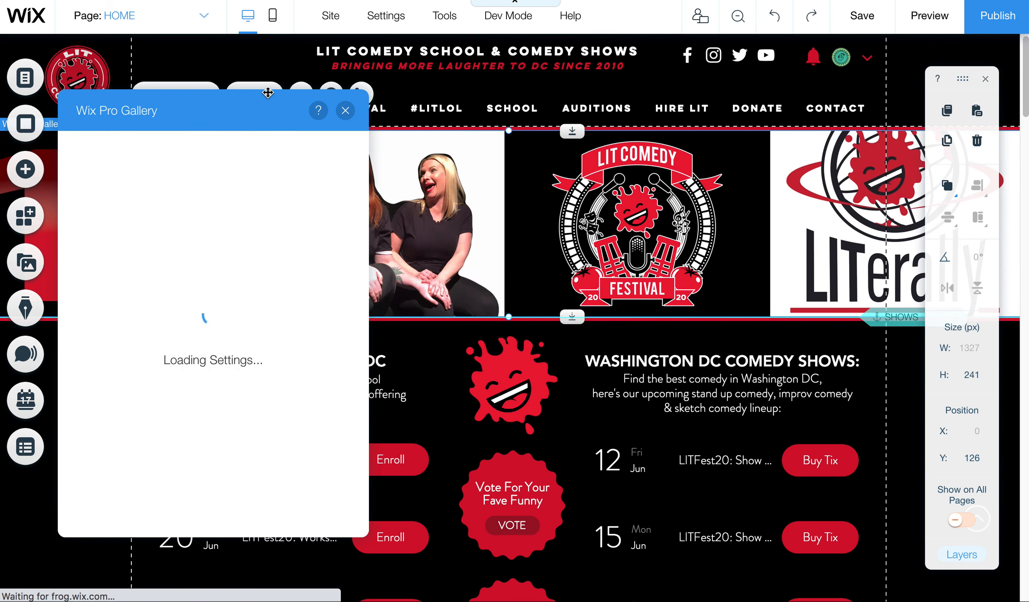
Step: Browse the gallery's Layout and Customize Layout options, then preview the site
{"action": "left_click", "coordinate": [92, 184]}
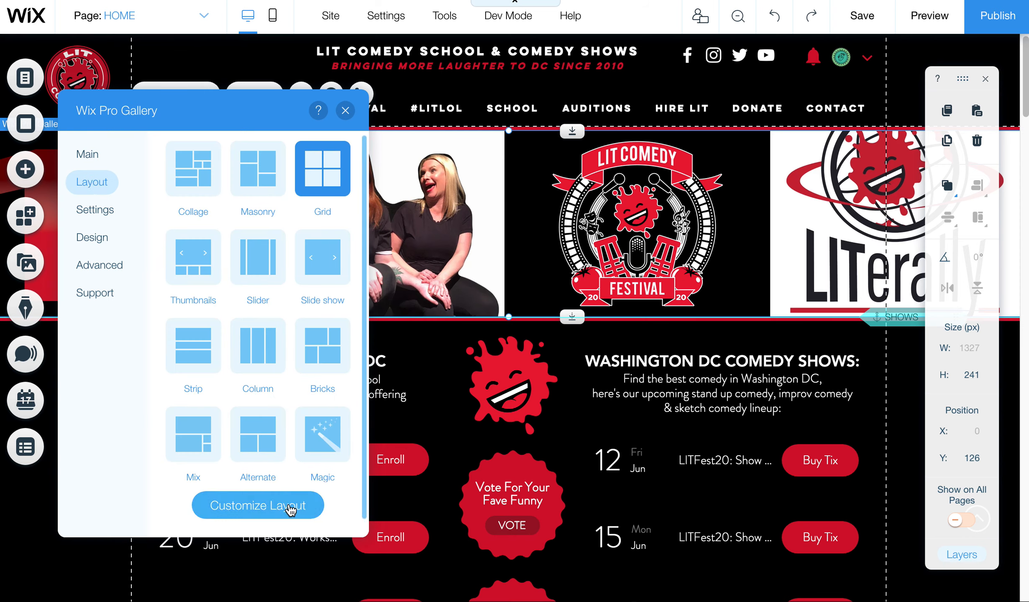
{"action": "left_click", "coordinate": [259, 507]}
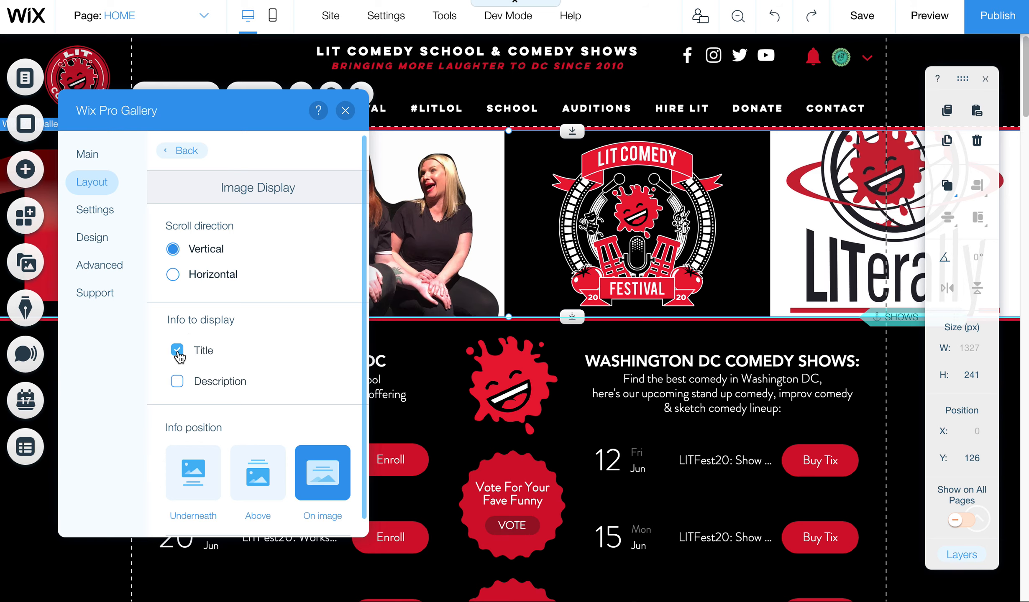
{"action": "left_click", "coordinate": [929, 15]}
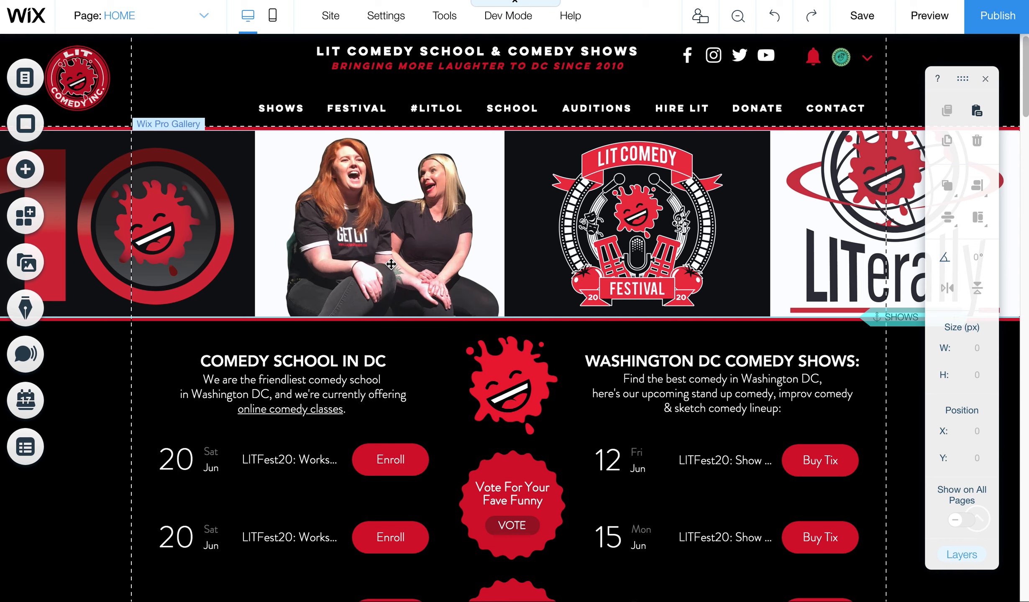
Step: Reopen the gallery's Customize Layout settings and toggle image titles off and back on
{"action": "left_click", "coordinate": [395, 262]}
{"action": "left_click", "coordinate": [251, 92]}
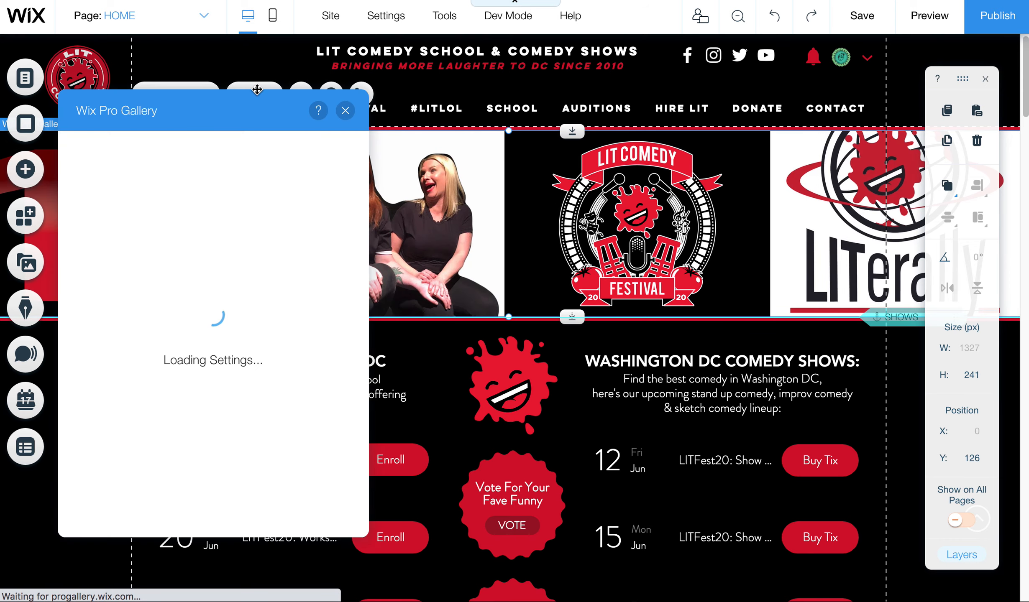
{"action": "left_click", "coordinate": [97, 187]}
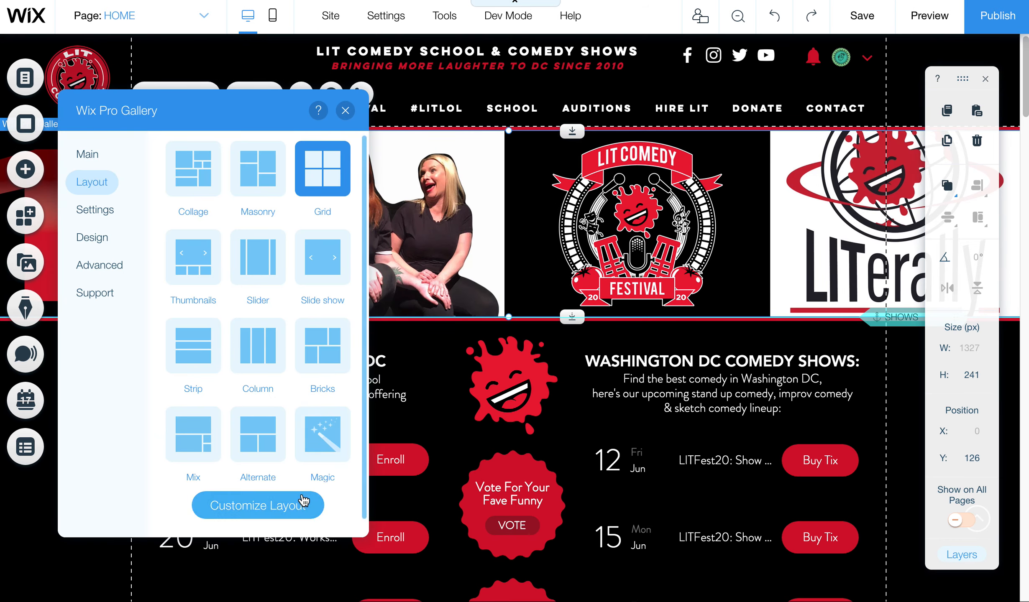
{"action": "left_click", "coordinate": [295, 509]}
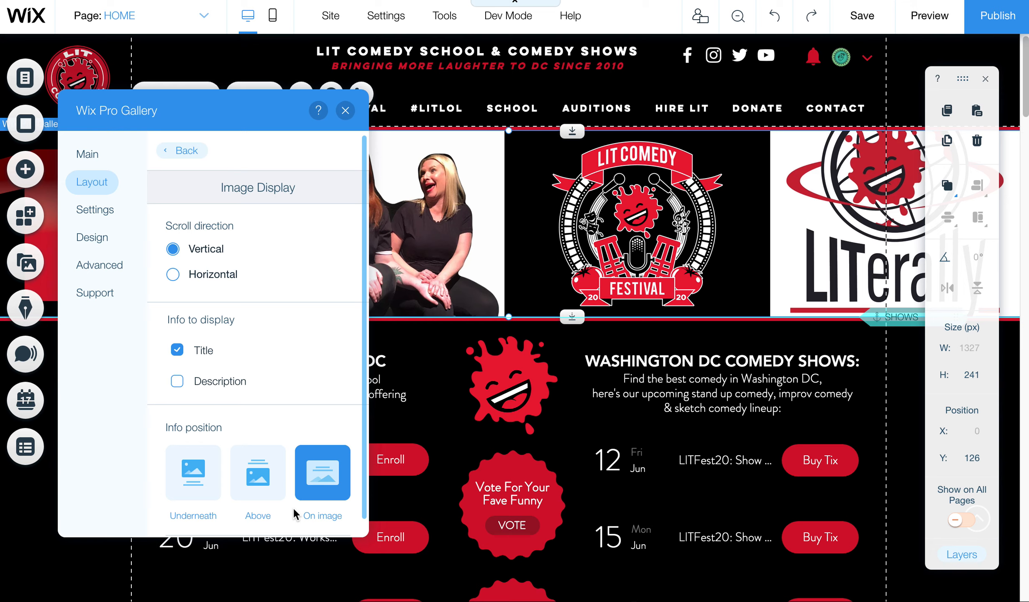
{"action": "left_click", "coordinate": [177, 351]}
{"action": "left_click", "coordinate": [176, 351]}
Step: Scroll through the layout options, then show the gallery's click and sharing settings
{"action": "scroll", "coordinate": [365, 413], "scroll_direction": "down", "scroll_amount": 10}
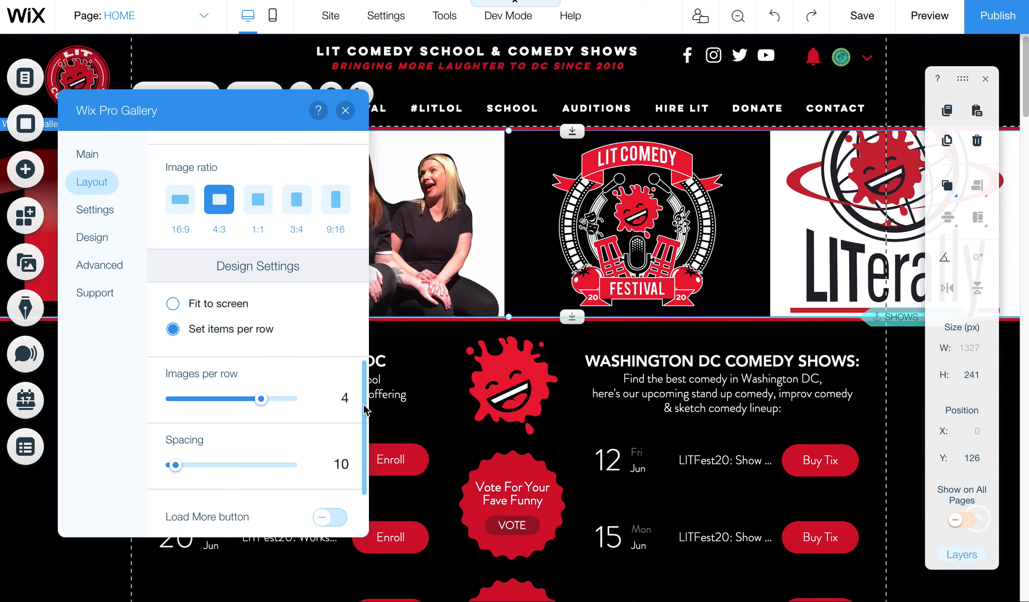
{"action": "mouse_move", "coordinate": [363, 404]}
{"action": "left_mouse_down"}
{"action": "mouse_move", "coordinate": [352, 448]}
{"action": "mouse_move", "coordinate": [358, 393]}
{"action": "left_mouse_up"}
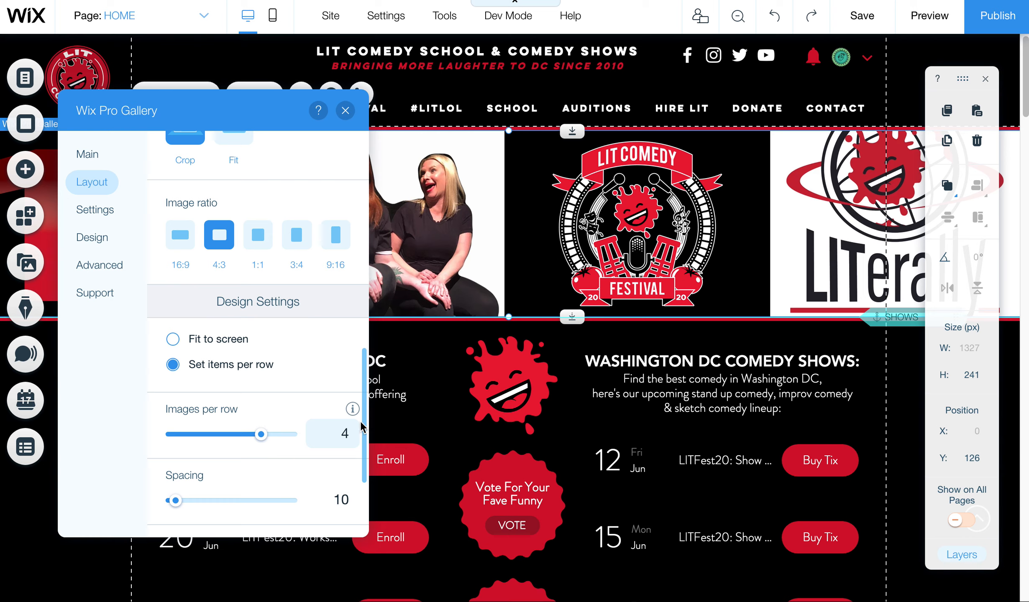
{"action": "scroll", "coordinate": [365, 419], "scroll_direction": "up", "scroll_amount": 3}
{"action": "left_click_drag", "start_coordinate": [370, 402], "coordinate": [374, 322]}
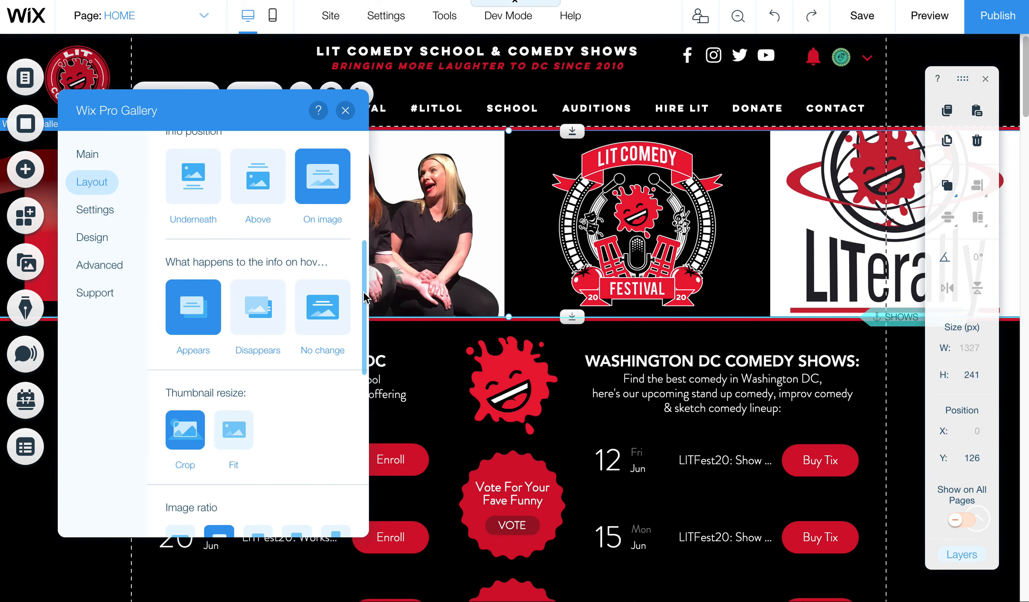
{"action": "scroll", "coordinate": [369, 249], "scroll_direction": "up", "scroll_amount": 3}
{"action": "scroll", "coordinate": [369, 242], "scroll_direction": "up", "scroll_amount": 4}
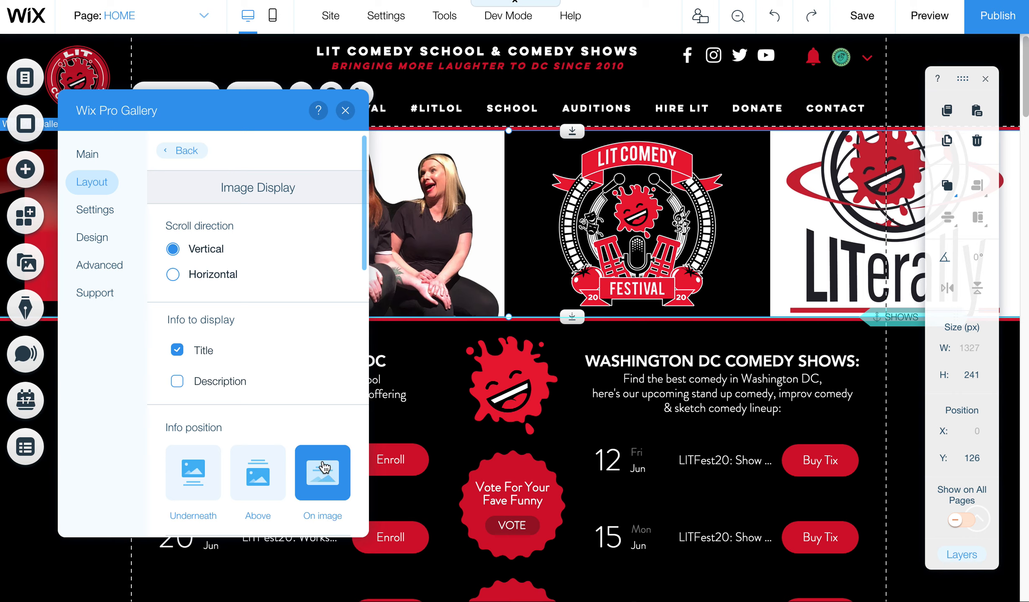
{"action": "left_click", "coordinate": [124, 212]}
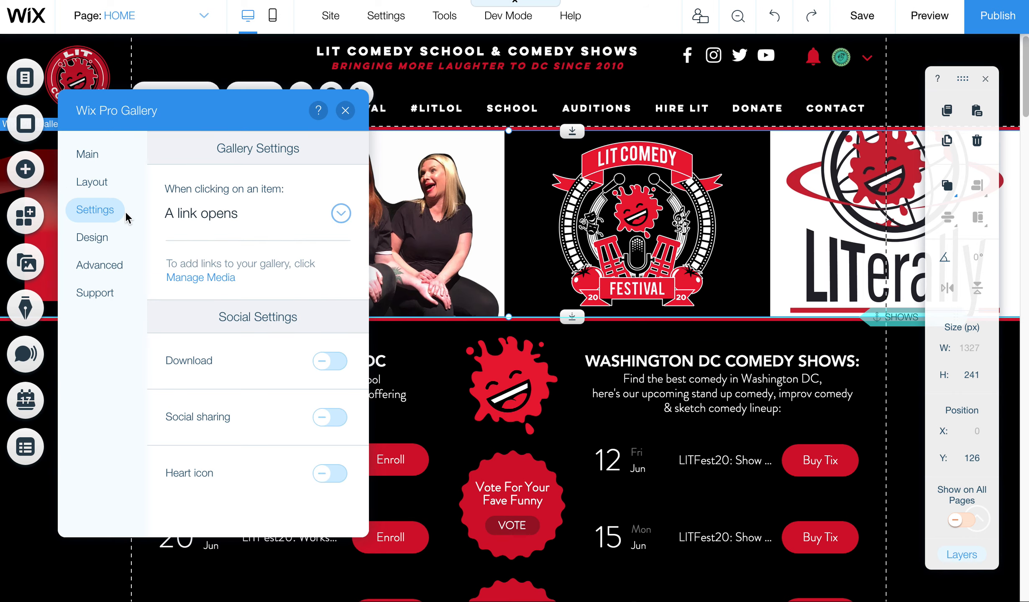
Step: Keep the gallery's hover colour overlay at 60% opacity in Design > Overlay & Icons
{"action": "left_click", "coordinate": [106, 236]}
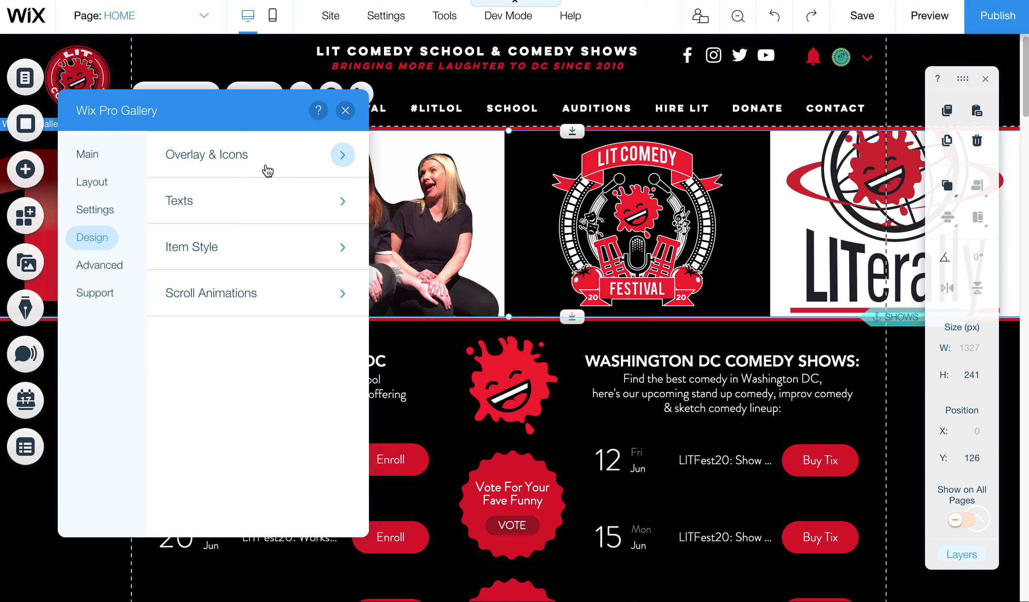
{"action": "left_click", "coordinate": [262, 152]}
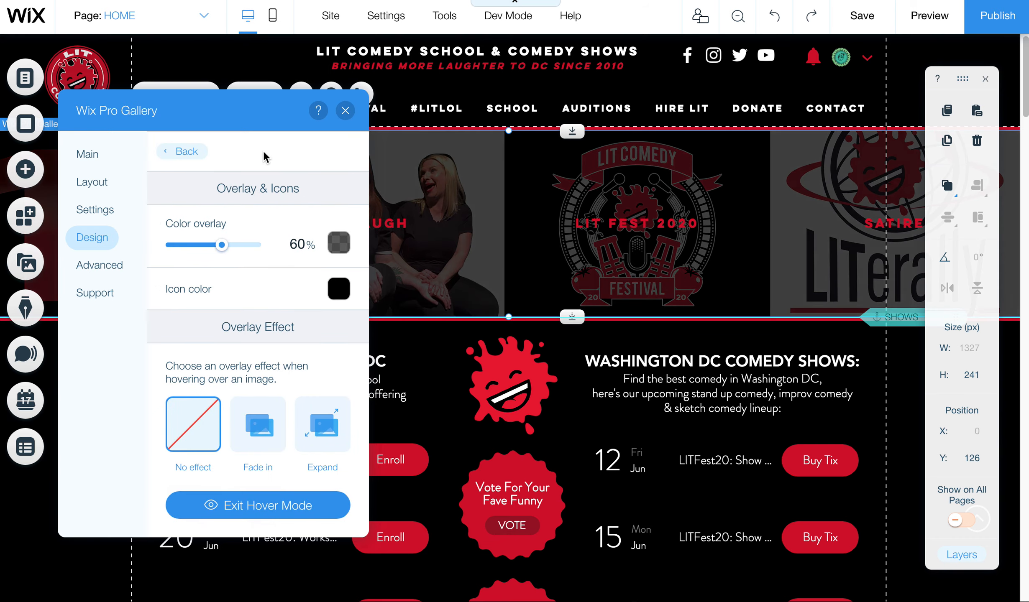
{"action": "mouse_move", "coordinate": [222, 249]}
{"action": "left_mouse_down"}
{"action": "mouse_move", "coordinate": [195, 249]}
{"action": "mouse_move", "coordinate": [224, 249]}
{"action": "left_mouse_up"}
{"action": "left_click", "coordinate": [339, 242]}
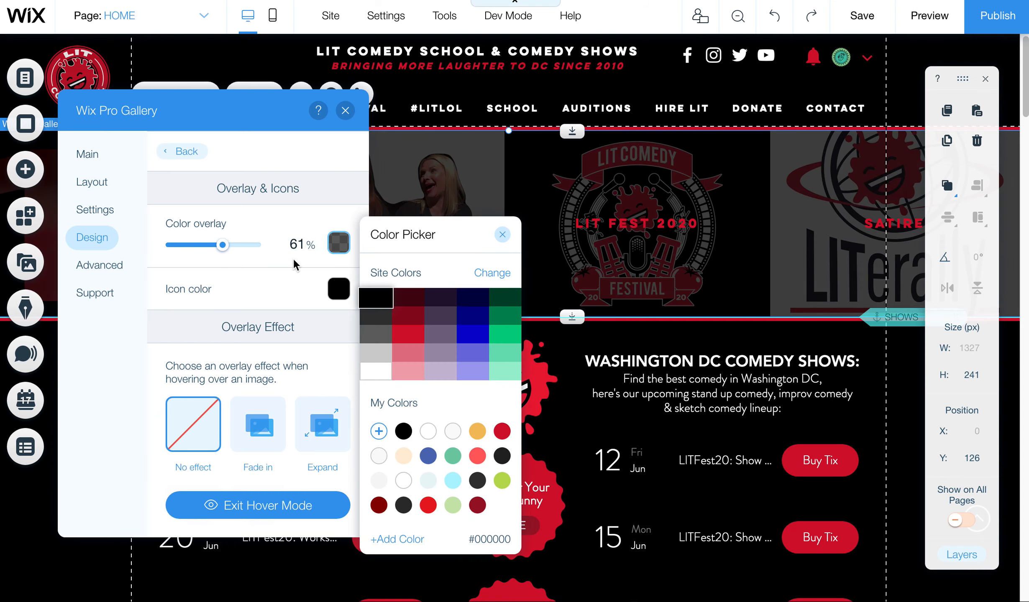
{"action": "left_click", "coordinate": [298, 247]}
{"action": "double_click", "coordinate": [299, 246]}
{"action": "type", "text": "6"}
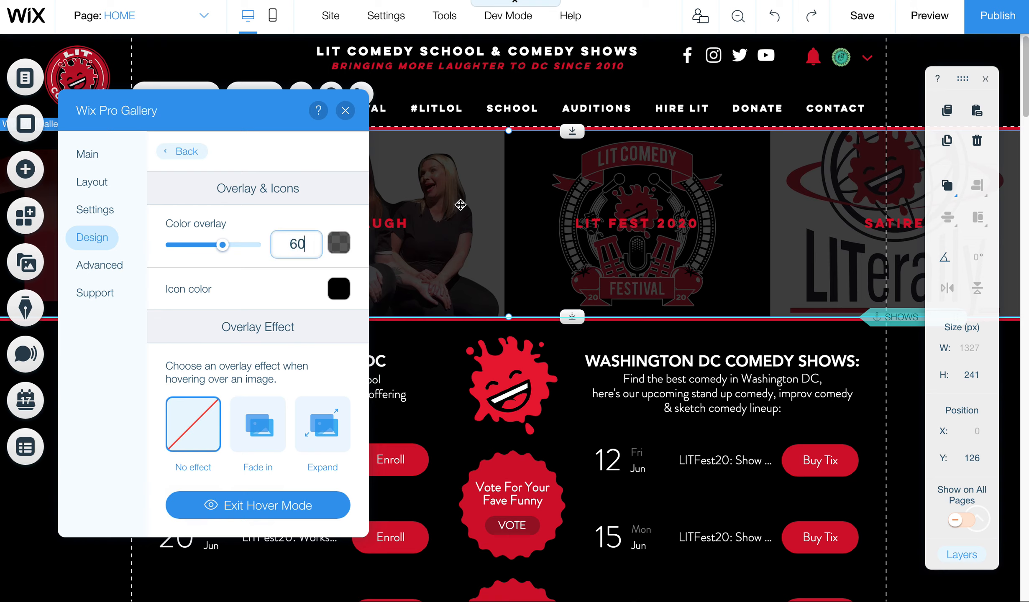
{"action": "left_click", "coordinate": [201, 152]}
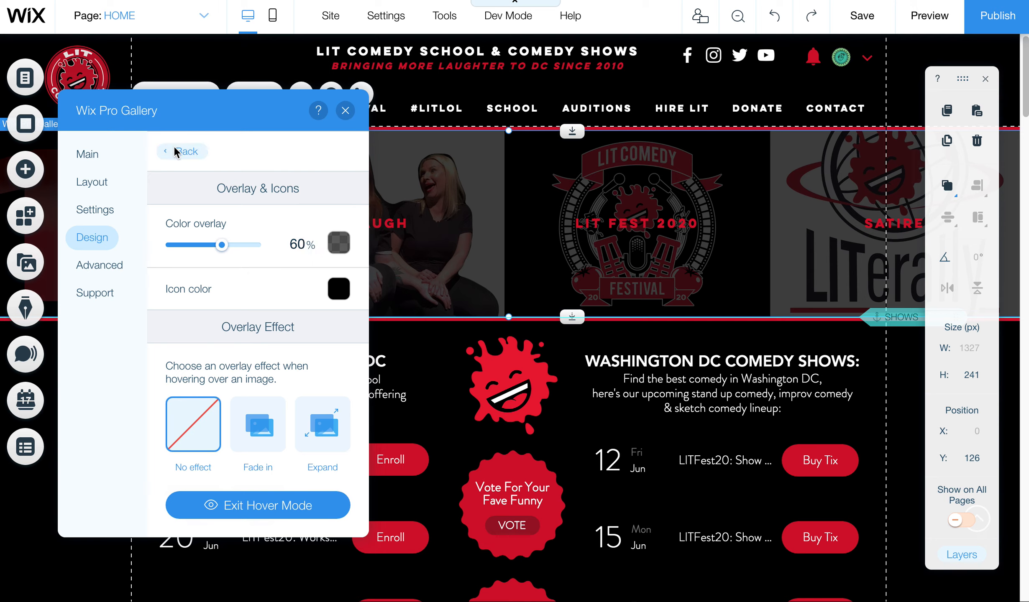
Step: Open the gallery's title text settings and review the title colour choices
{"action": "left_click", "coordinate": [197, 206]}
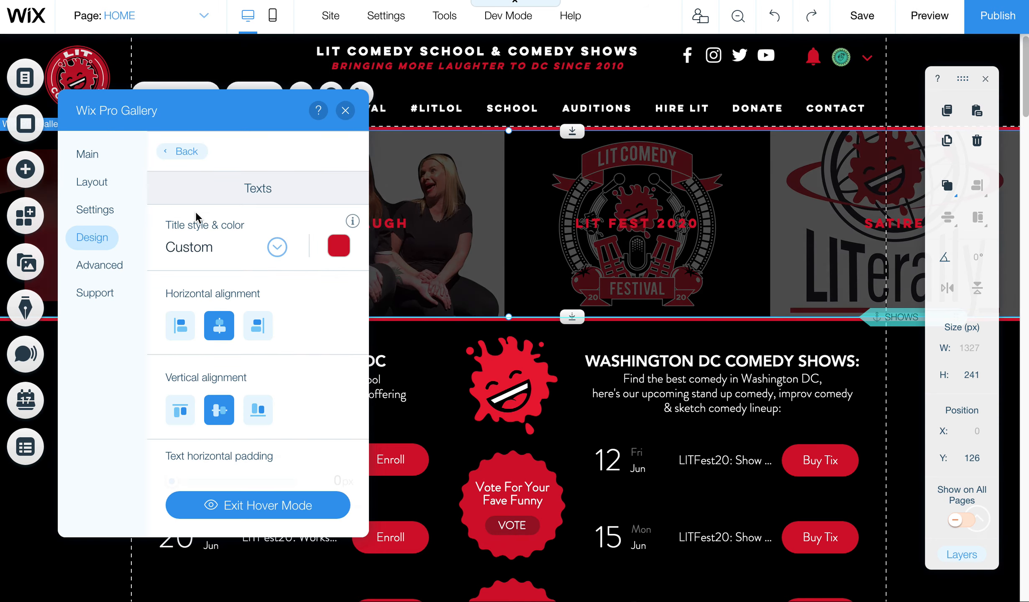
{"action": "left_click", "coordinate": [195, 153]}
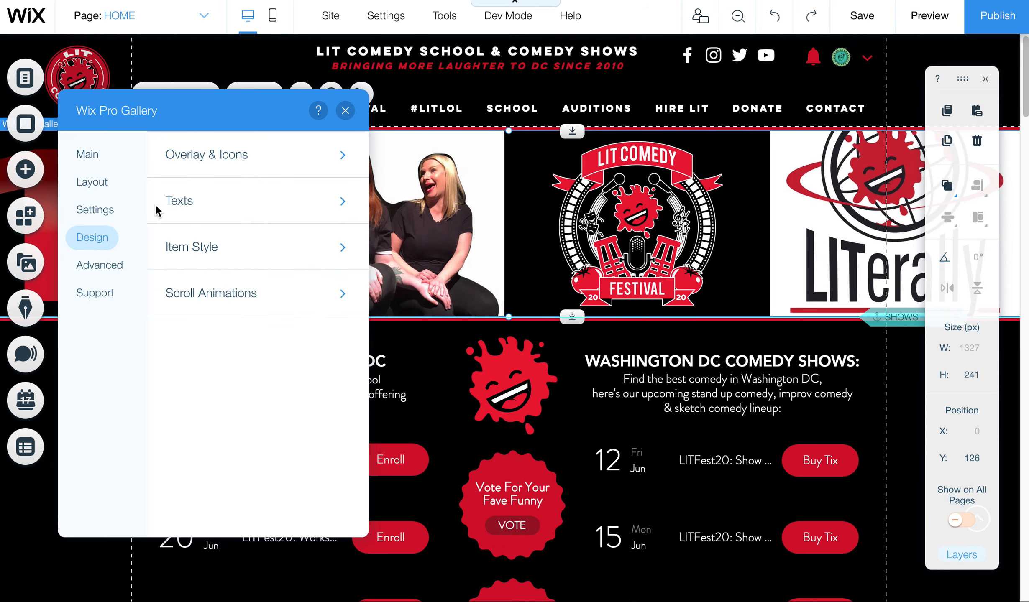
{"action": "left_click", "coordinate": [175, 204]}
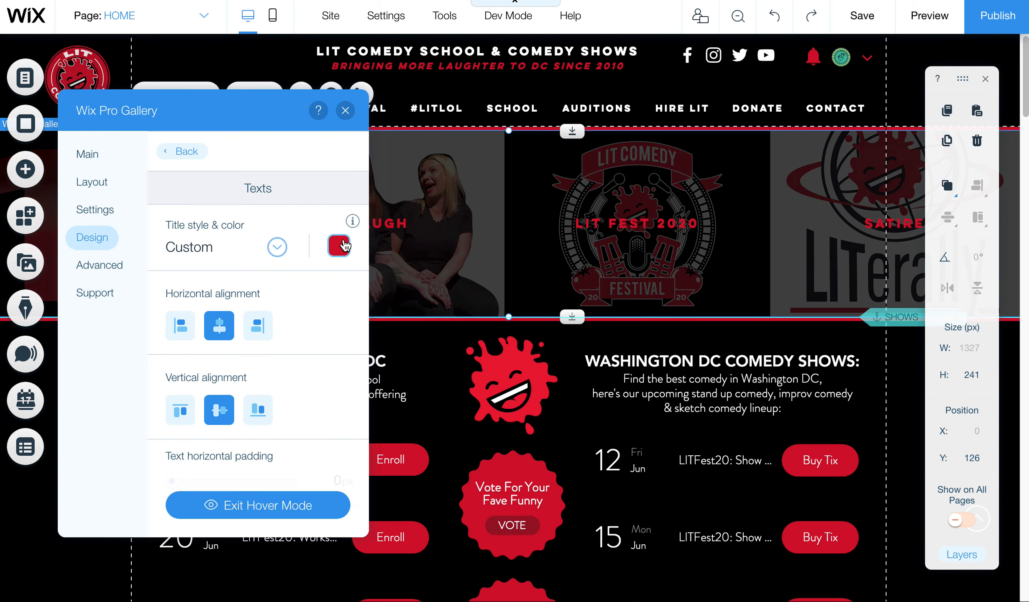
{"action": "left_click", "coordinate": [342, 243]}
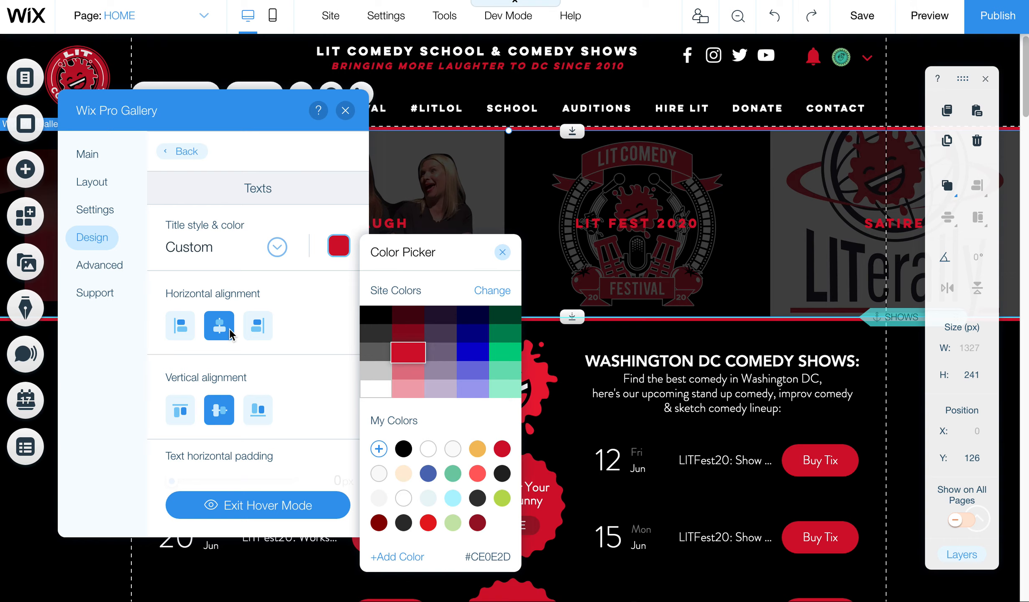
{"action": "left_click", "coordinate": [277, 251]}
Step: Set the gallery title font to Lulo Clean at 18 px and return to the main panel
{"action": "left_click", "coordinate": [277, 250]}
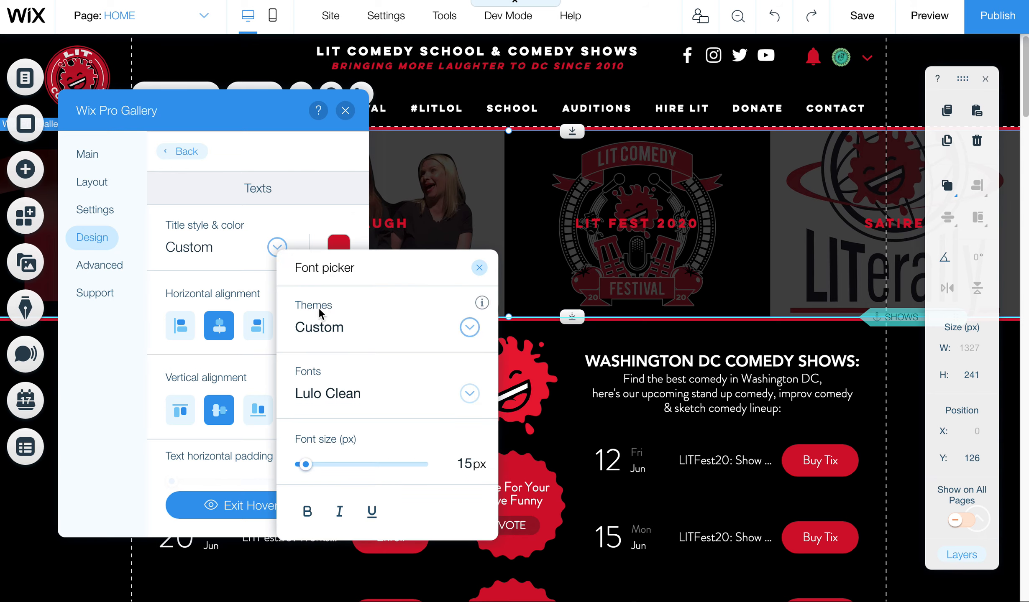
{"action": "left_click", "coordinate": [467, 470]}
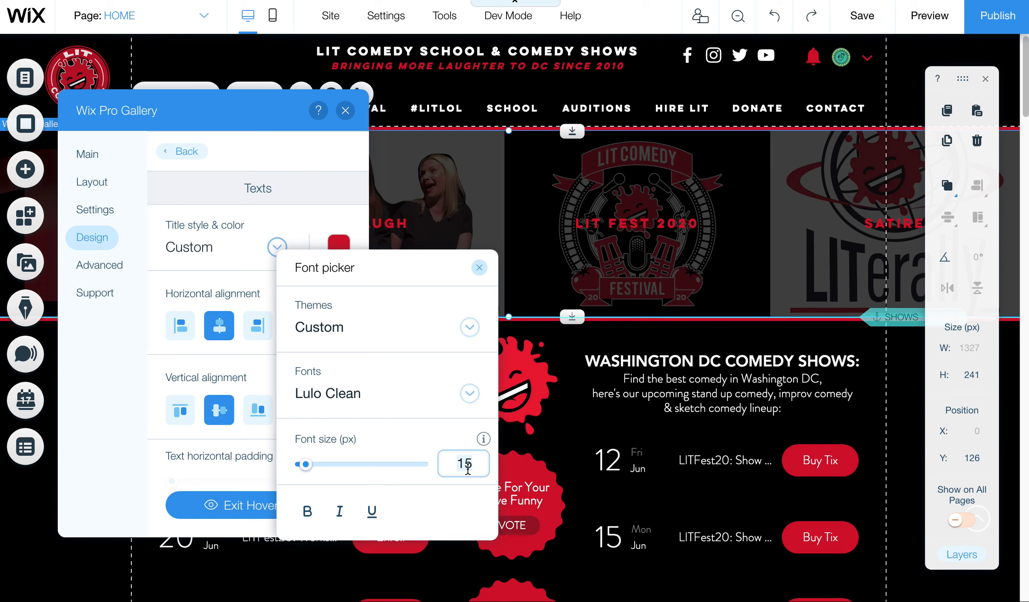
{"action": "type", "text": "16"}
{"action": "key", "text": "Return"}
{"action": "left_click", "coordinate": [468, 470]}
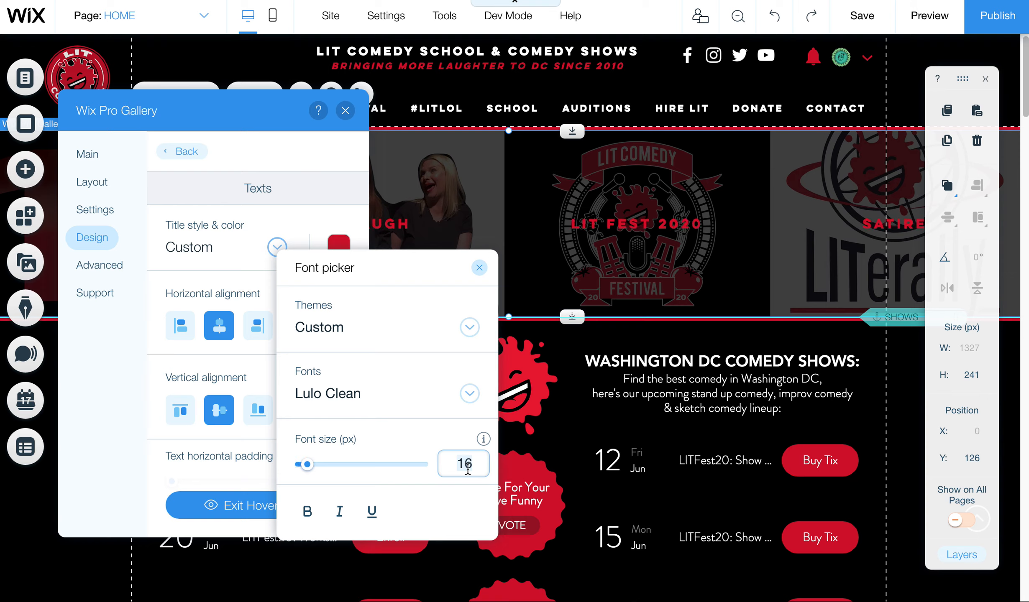
{"action": "type", "text": "1"}
{"action": "key", "text": "Return"}
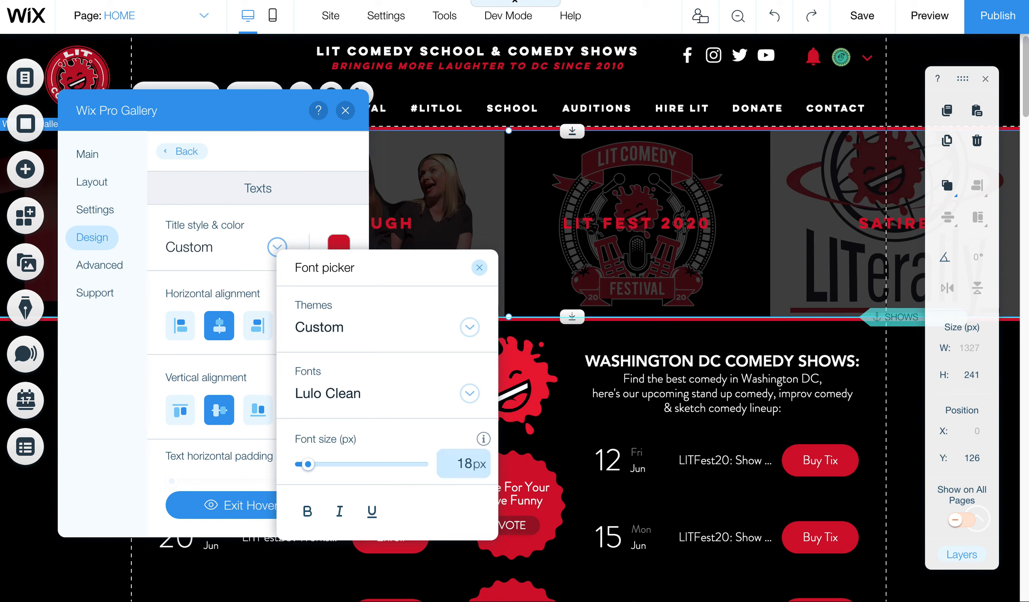
{"action": "left_click", "coordinate": [479, 268]}
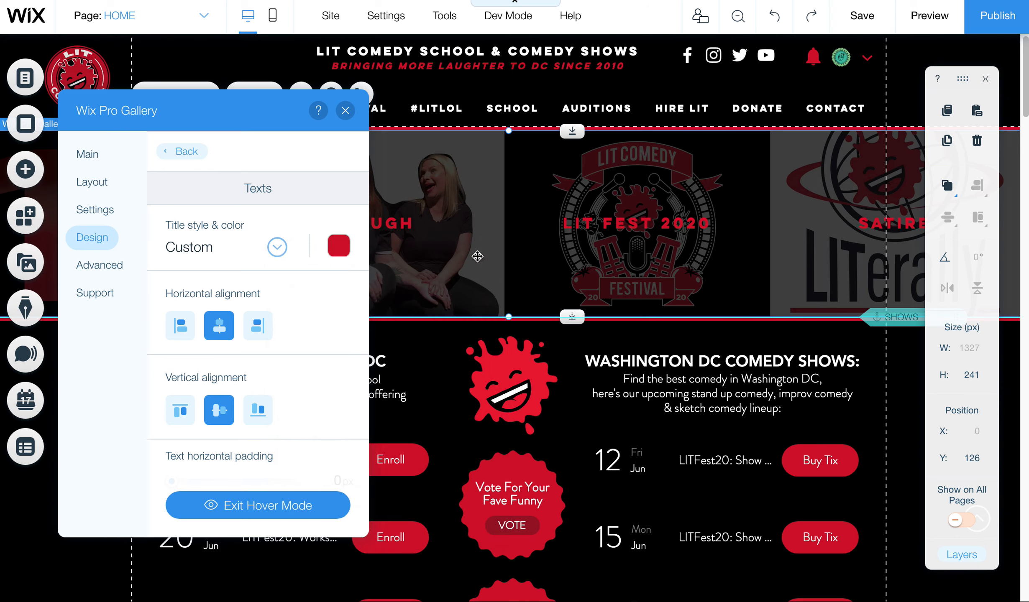
{"action": "left_click", "coordinate": [97, 166]}
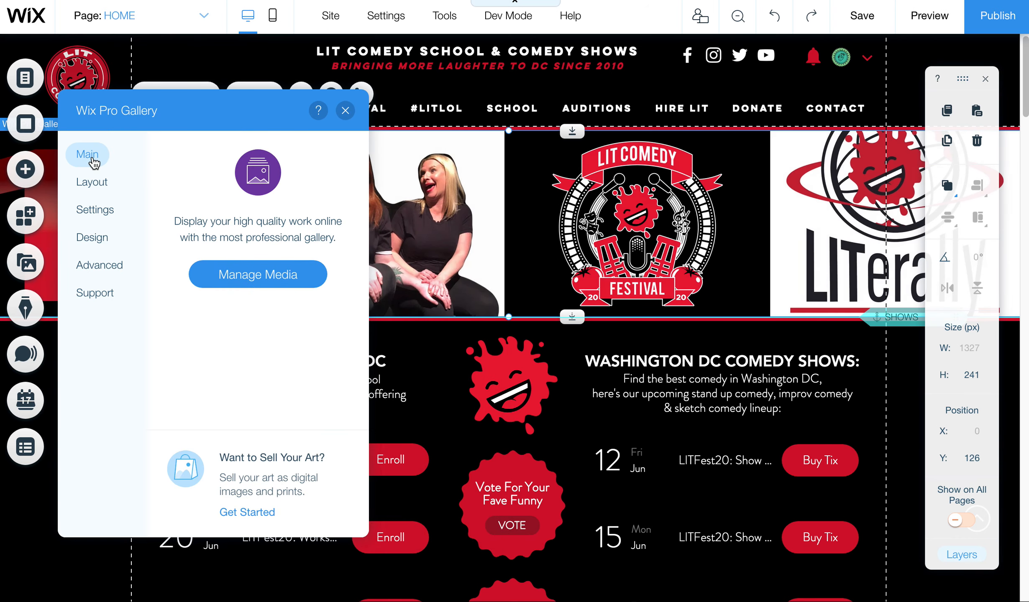
Step: Switch item clicks to Nothing happens, back to A link opens, then close the gallery panel
{"action": "left_click", "coordinate": [90, 176]}
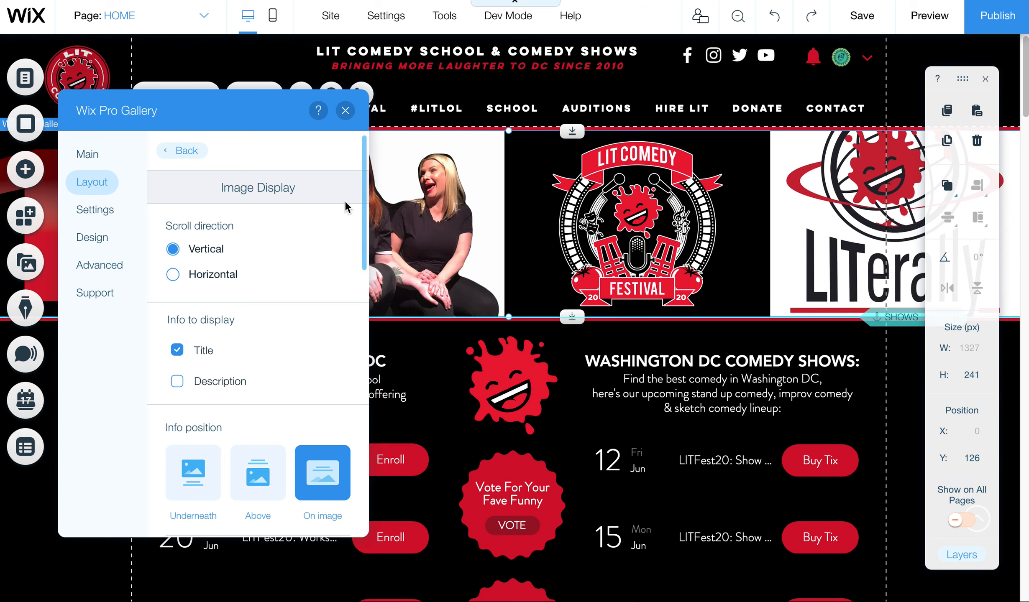
{"action": "left_click_drag", "start_coordinate": [364, 197], "coordinate": [328, 447]}
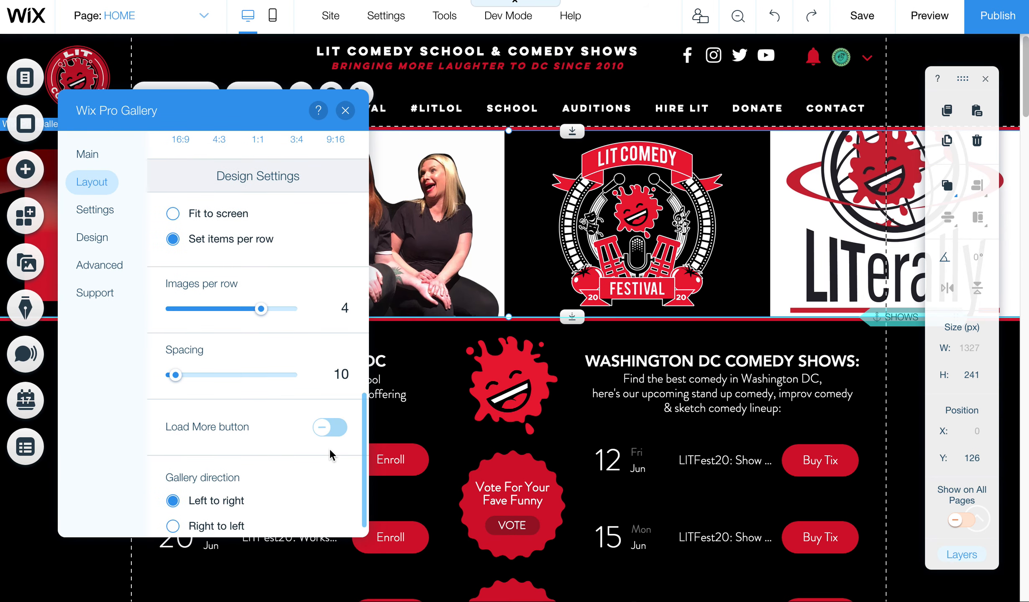
{"action": "left_click", "coordinate": [106, 217]}
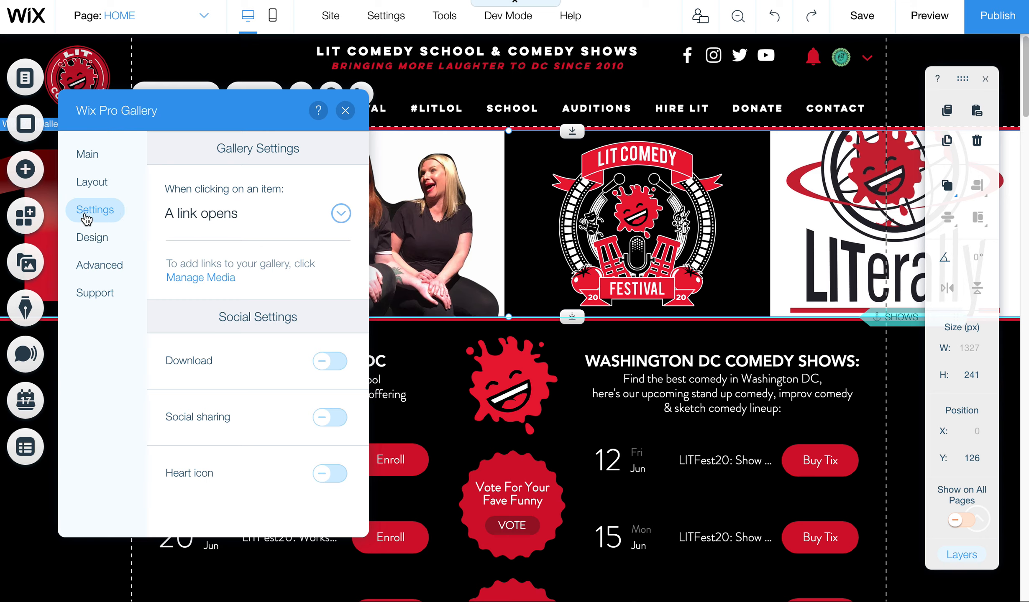
{"action": "left_click", "coordinate": [187, 219]}
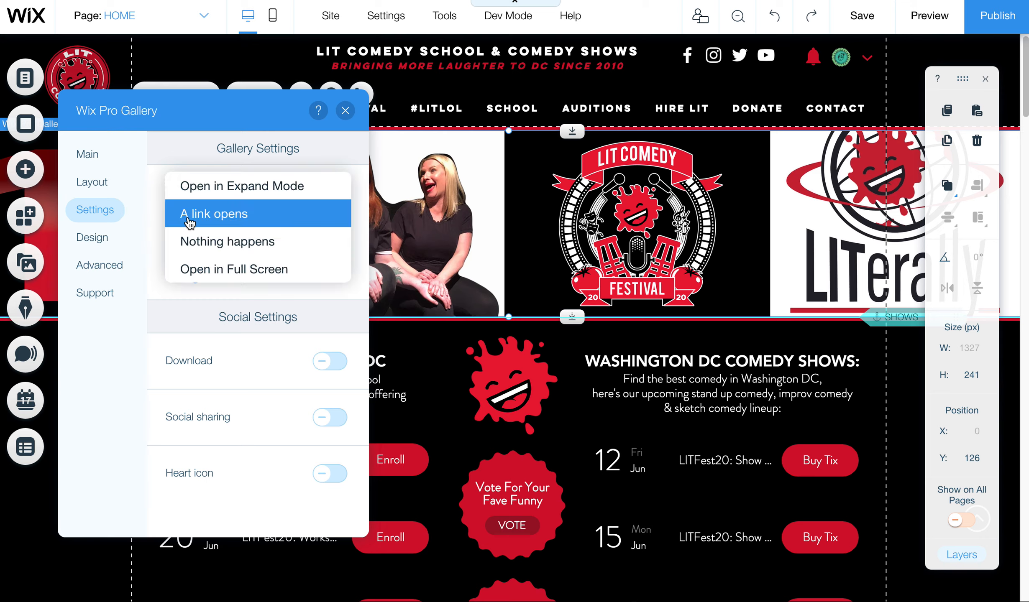
{"action": "left_click", "coordinate": [202, 247]}
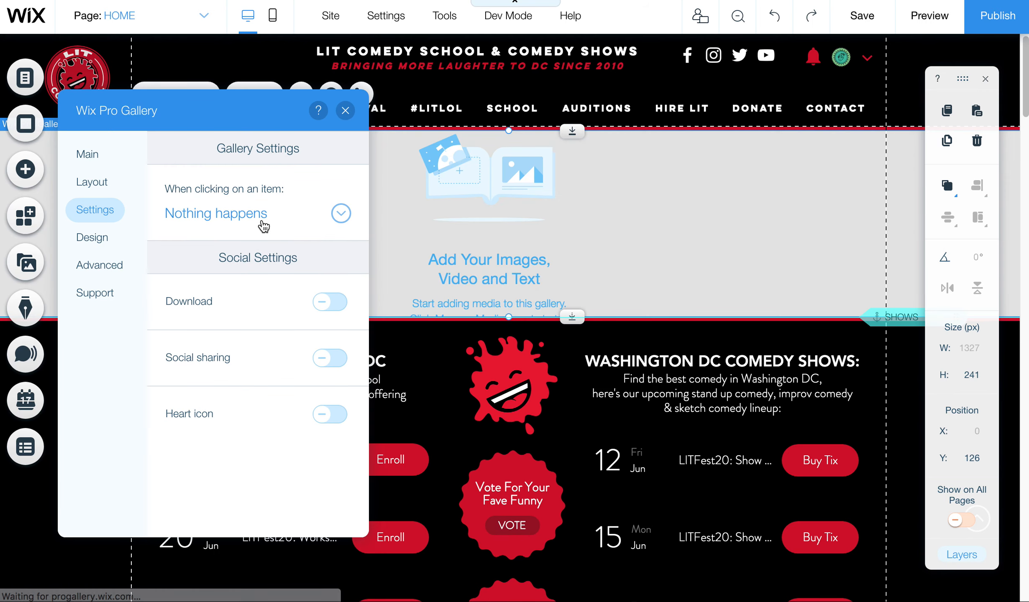
{"action": "left_click", "coordinate": [263, 226]}
{"action": "left_click", "coordinate": [253, 193]}
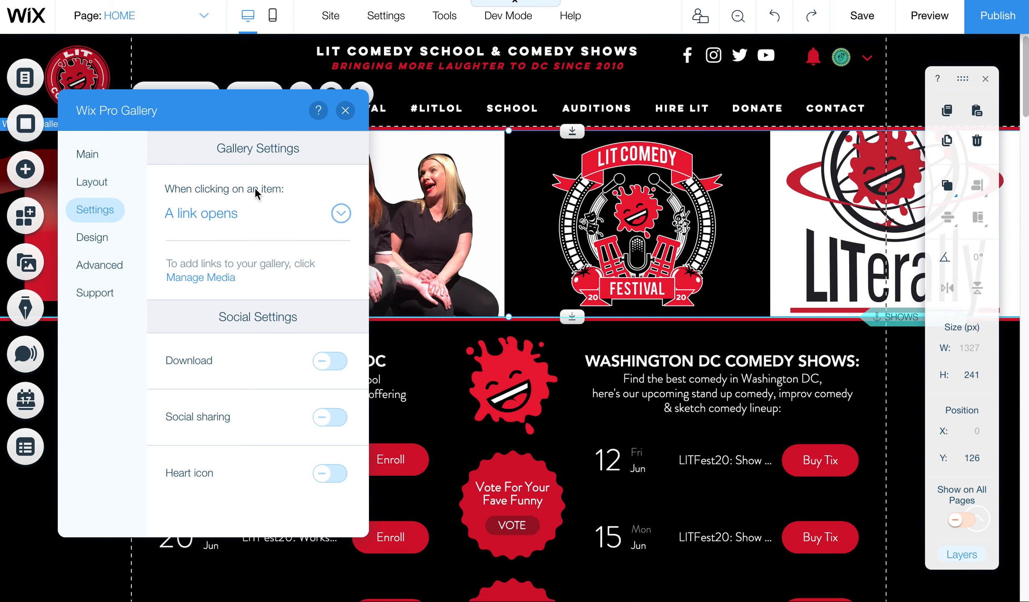
{"action": "left_click", "coordinate": [345, 110]}
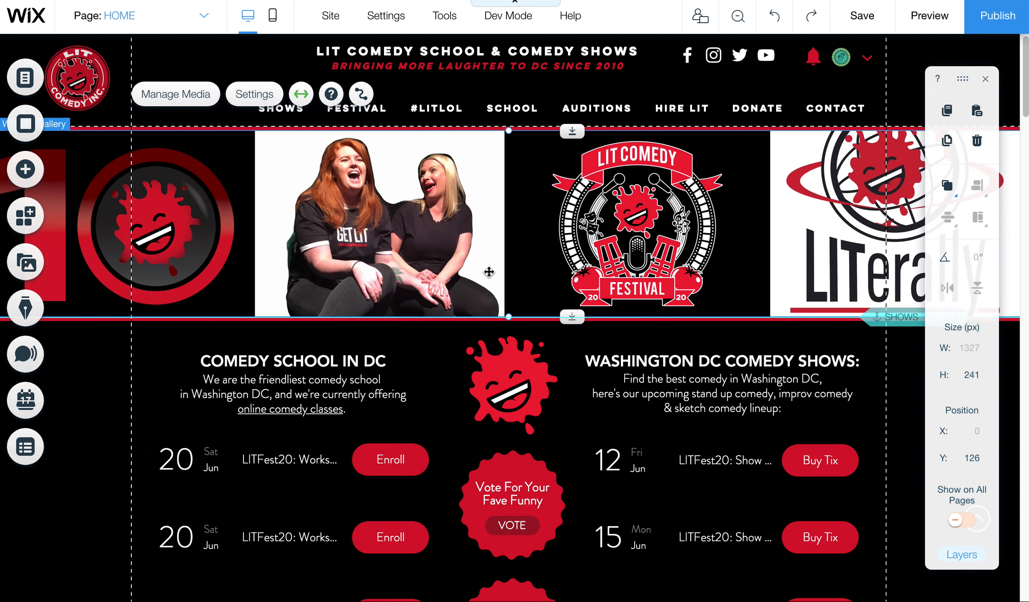
{"action": "left_click", "coordinate": [927, 18]}
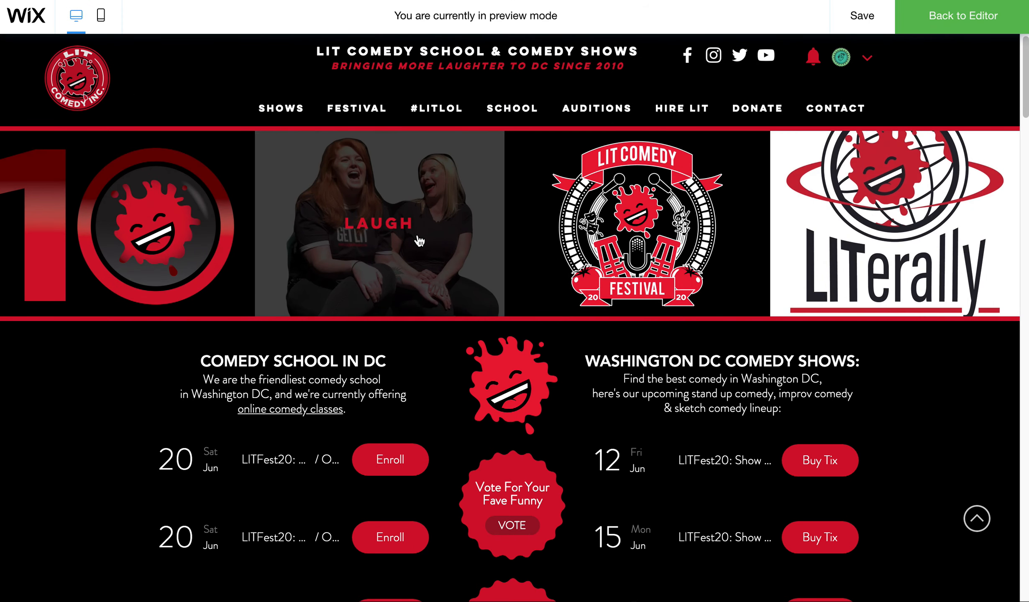
{"action": "left_click", "coordinate": [418, 242]}
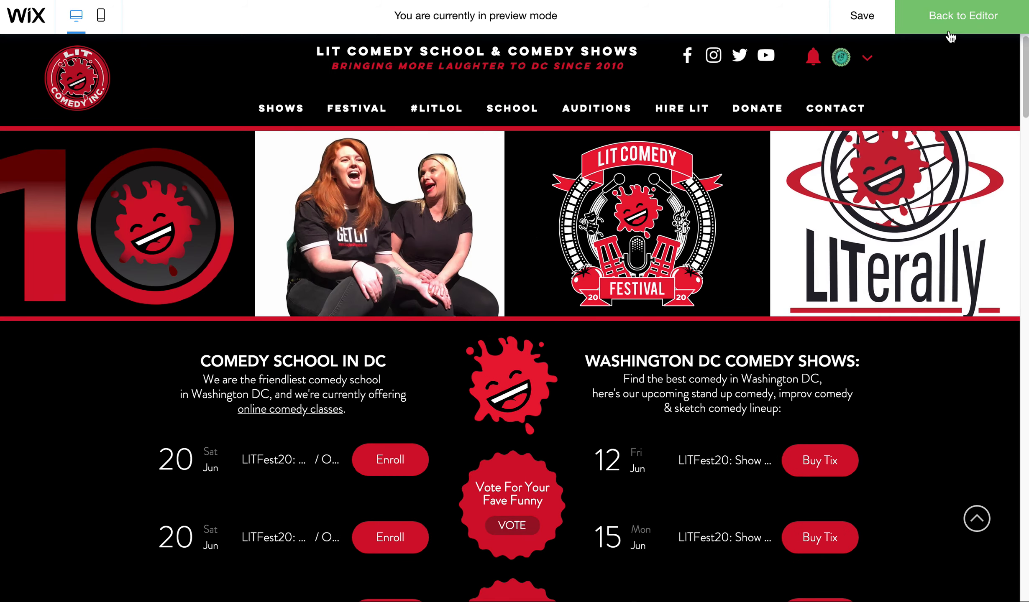
{"action": "left_click", "coordinate": [944, 29]}
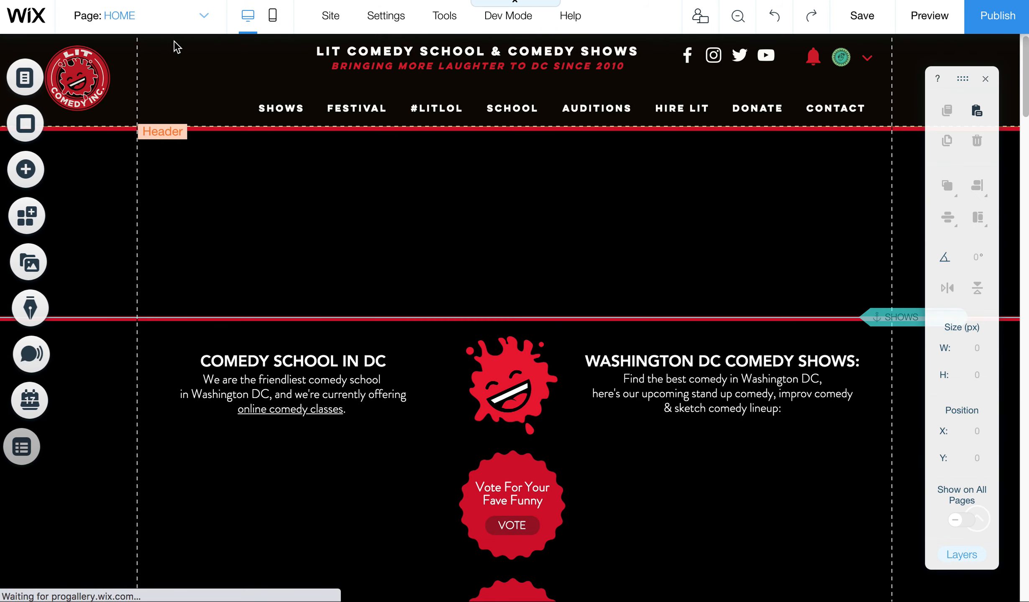
Step: Switch to the SHOWS page and bring up its banner gallery's settings
{"action": "left_click", "coordinate": [146, 18]}
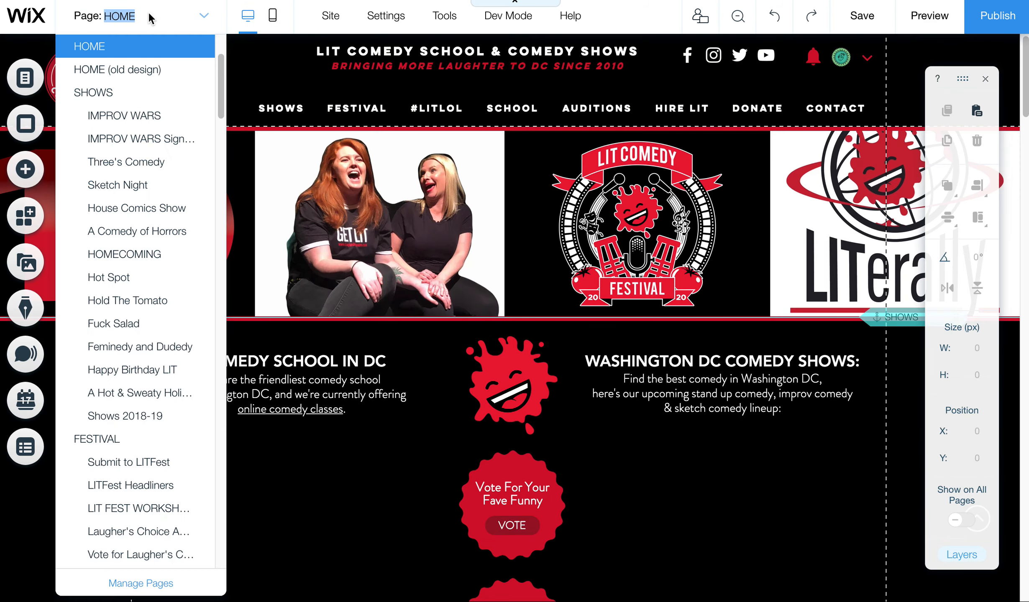
{"action": "left_click", "coordinate": [131, 101]}
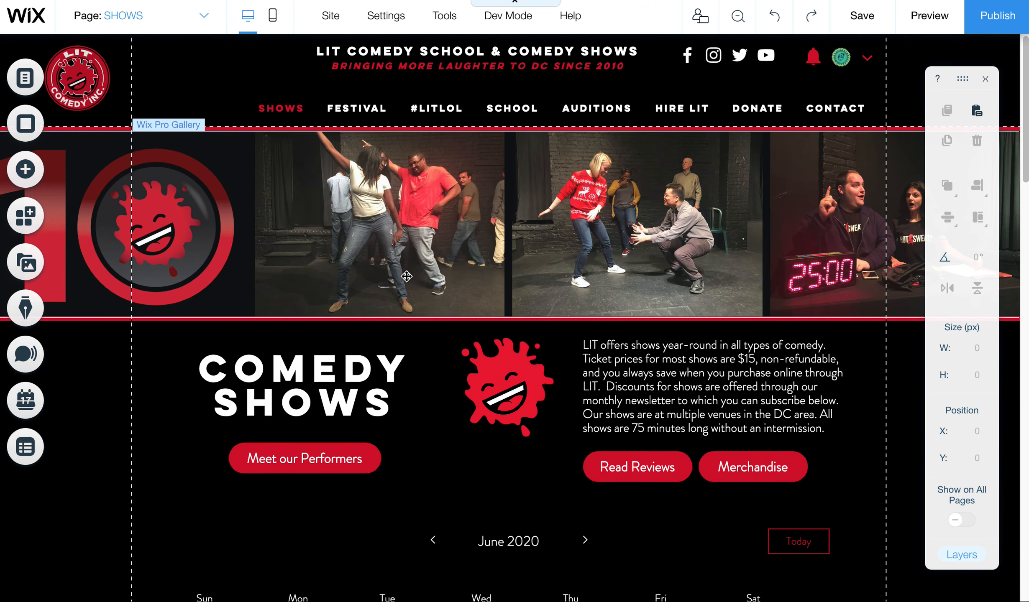
{"action": "left_click", "coordinate": [416, 232]}
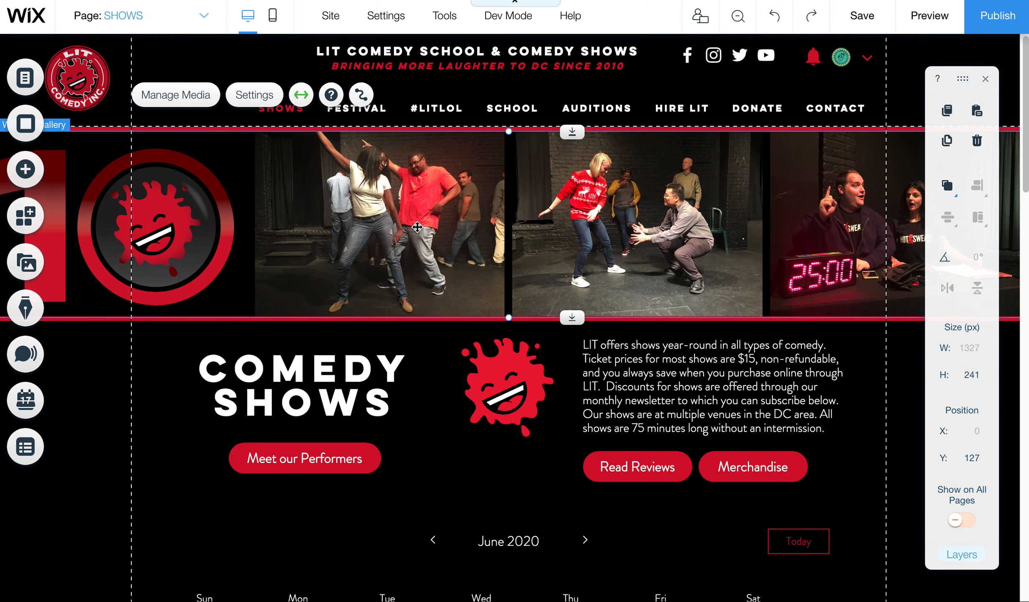
{"action": "left_click", "coordinate": [253, 97]}
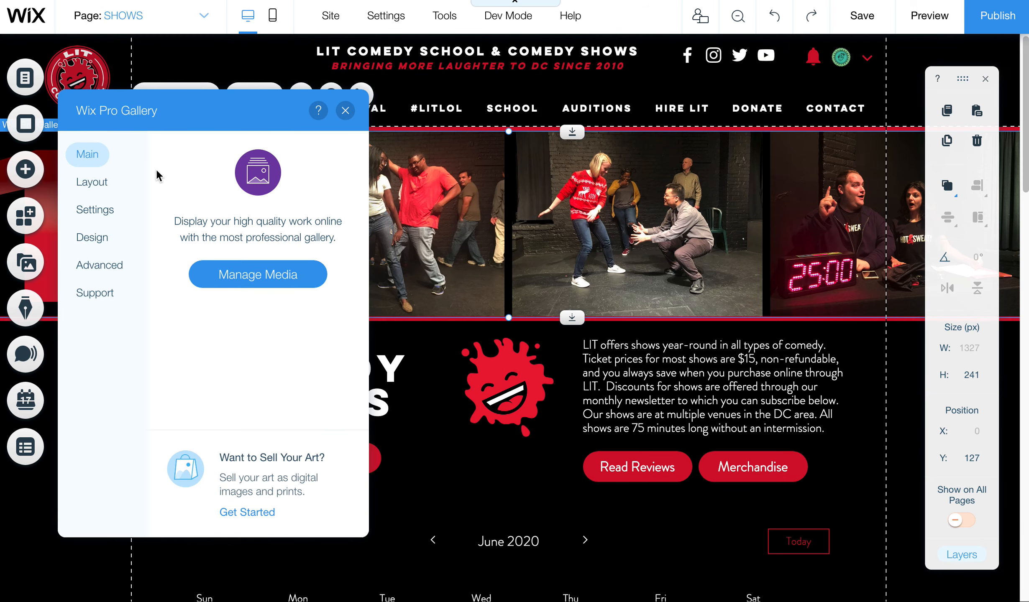
Step: Turn on titles for the SHOWS gallery images and preview the page
{"action": "left_click", "coordinate": [114, 188]}
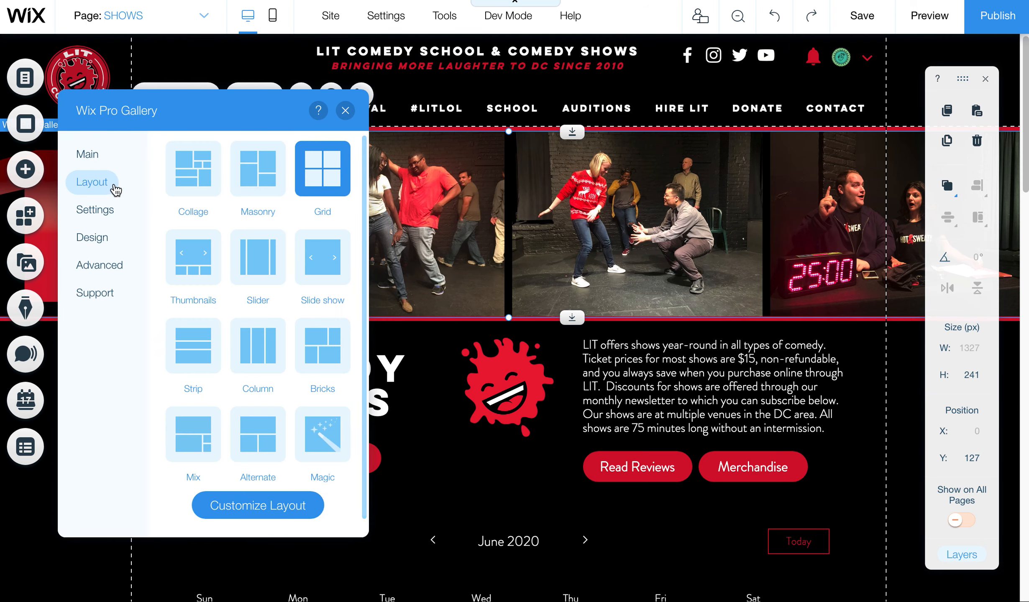
{"action": "left_click", "coordinate": [293, 512]}
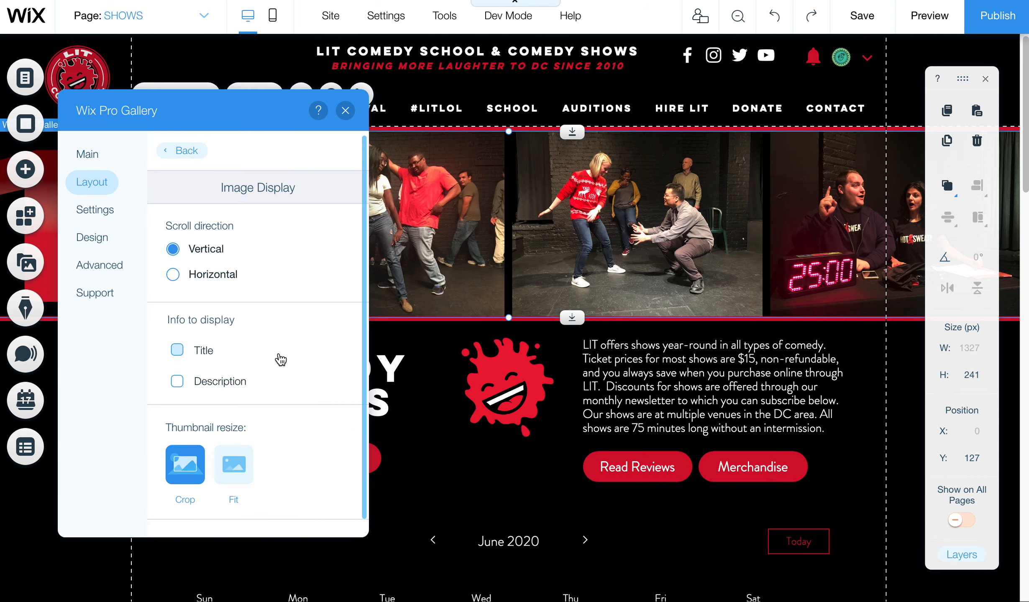
{"action": "scroll", "coordinate": [355, 343], "scroll_direction": "down", "scroll_amount": 10}
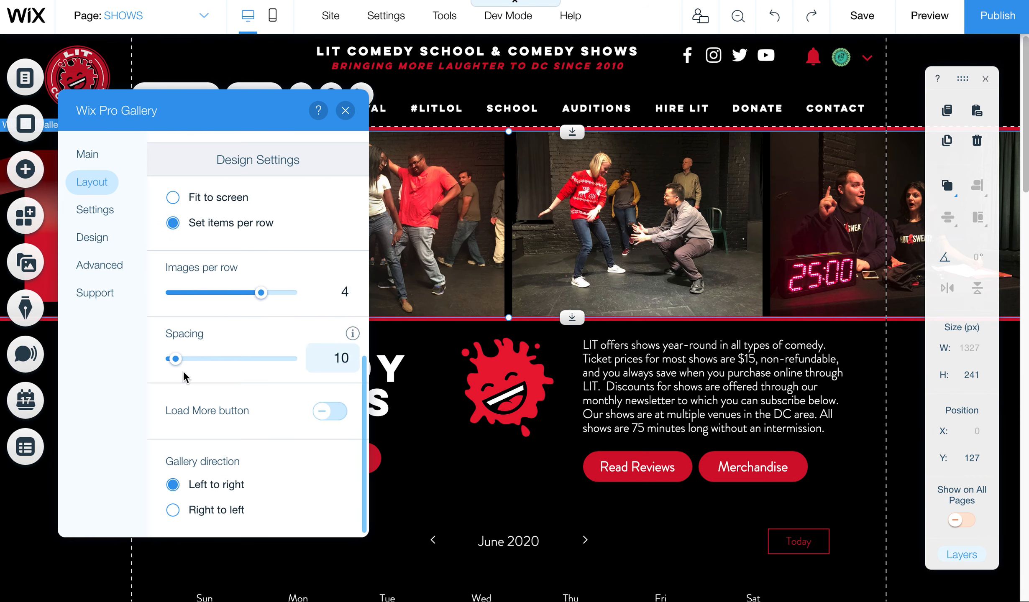
{"action": "scroll", "coordinate": [361, 313], "scroll_direction": "up", "scroll_amount": 8}
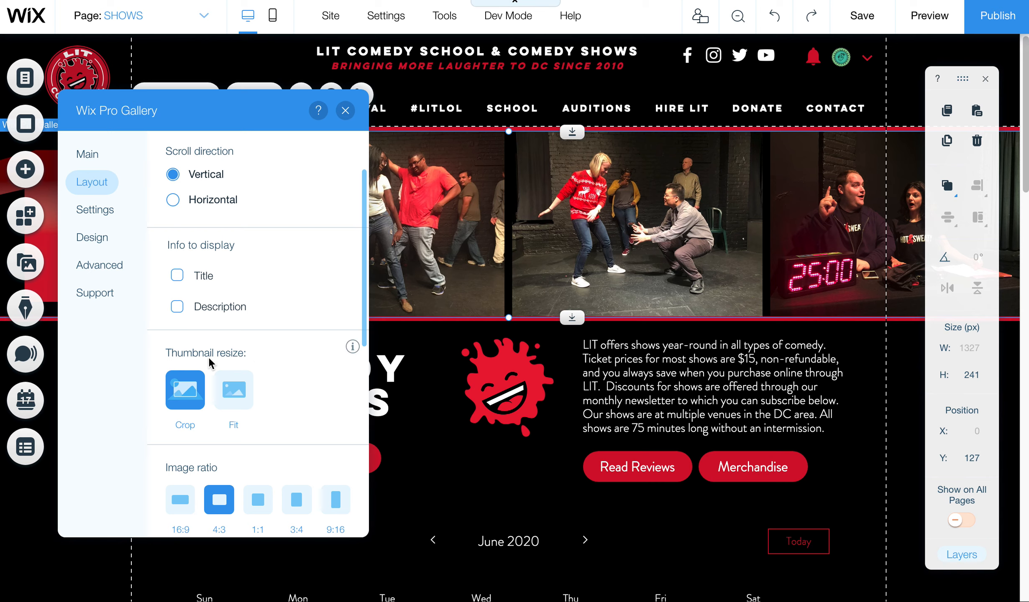
{"action": "left_click", "coordinate": [177, 275]}
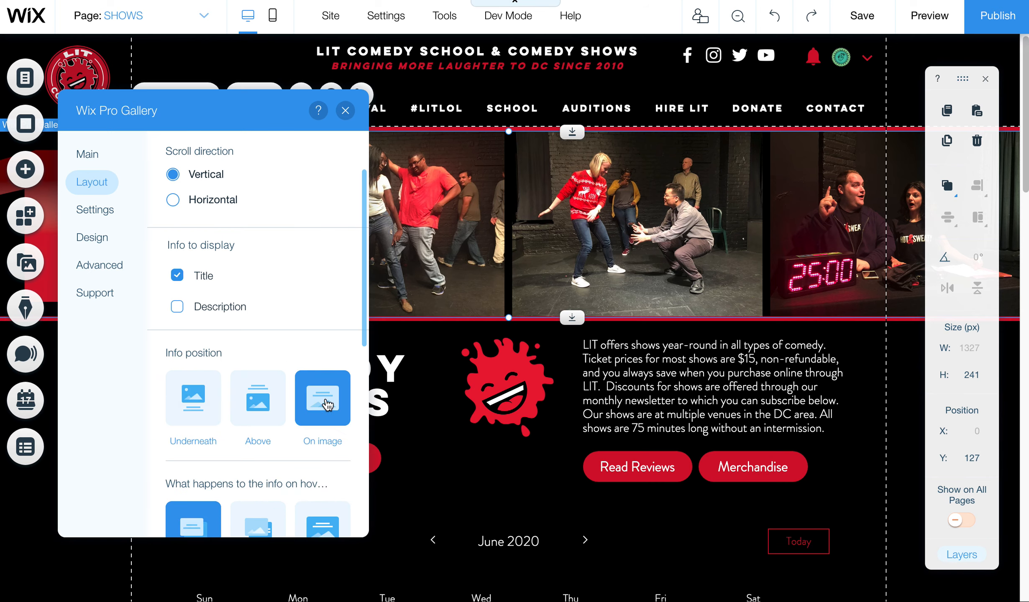
{"action": "left_click", "coordinate": [918, 20]}
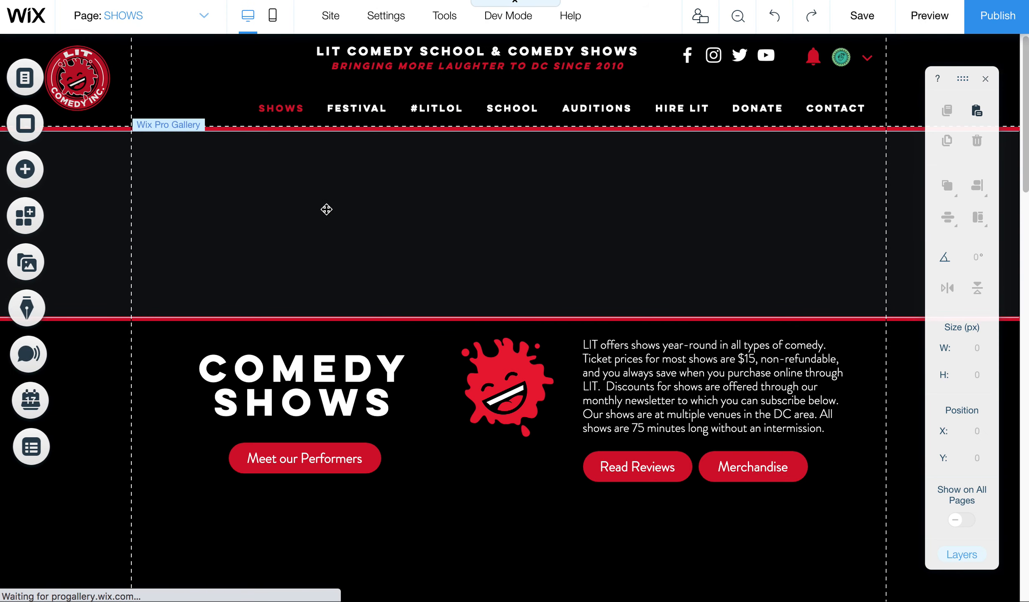
Step: Set the SHOWS gallery so clicking an item opens a link
{"action": "left_click", "coordinate": [326, 209]}
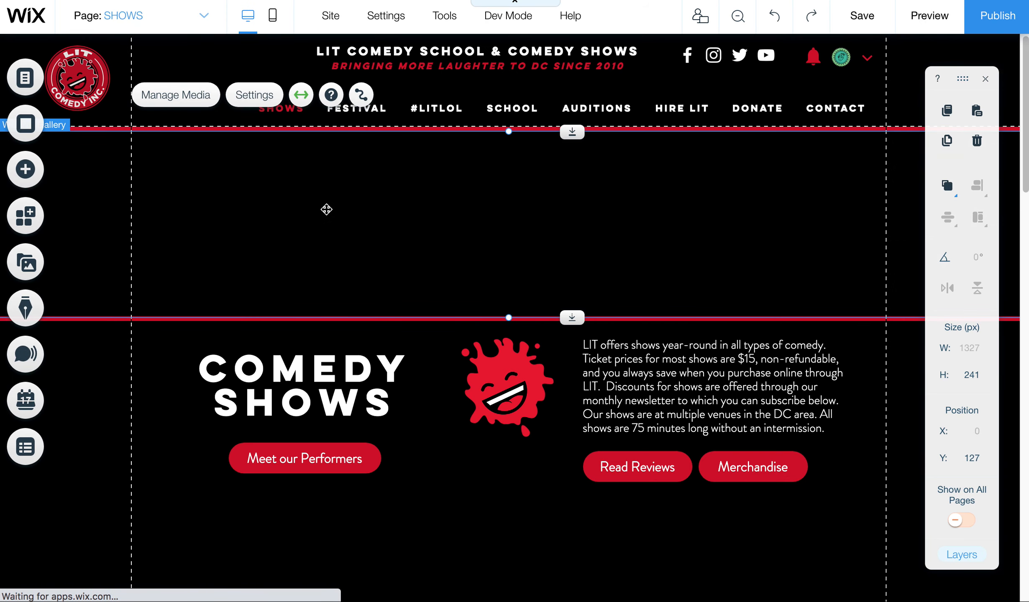
{"action": "left_click", "coordinate": [261, 93]}
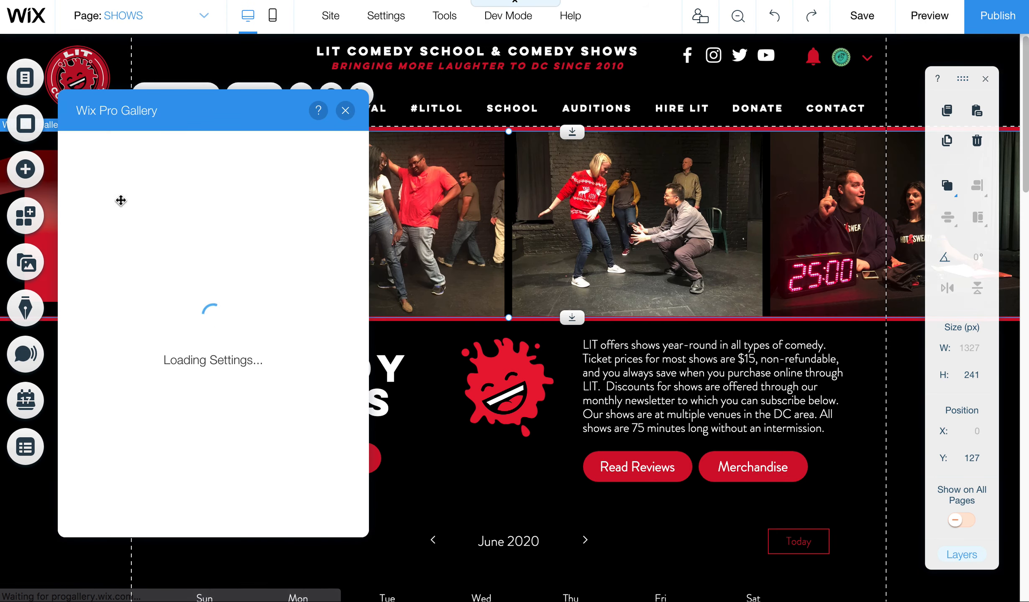
{"action": "left_click", "coordinate": [96, 186]}
{"action": "left_click", "coordinate": [93, 214]}
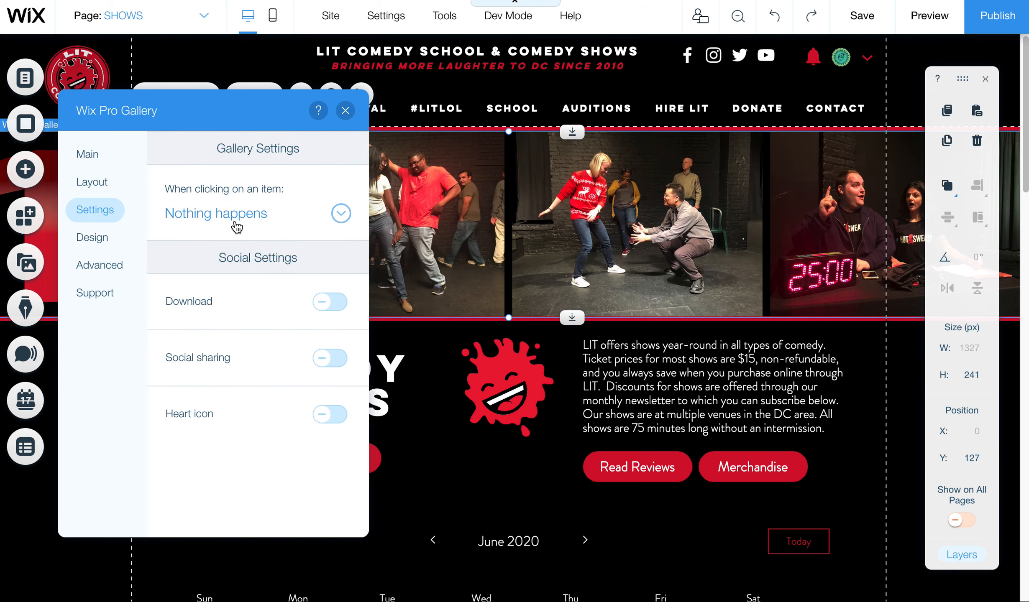
{"action": "left_click", "coordinate": [237, 219]}
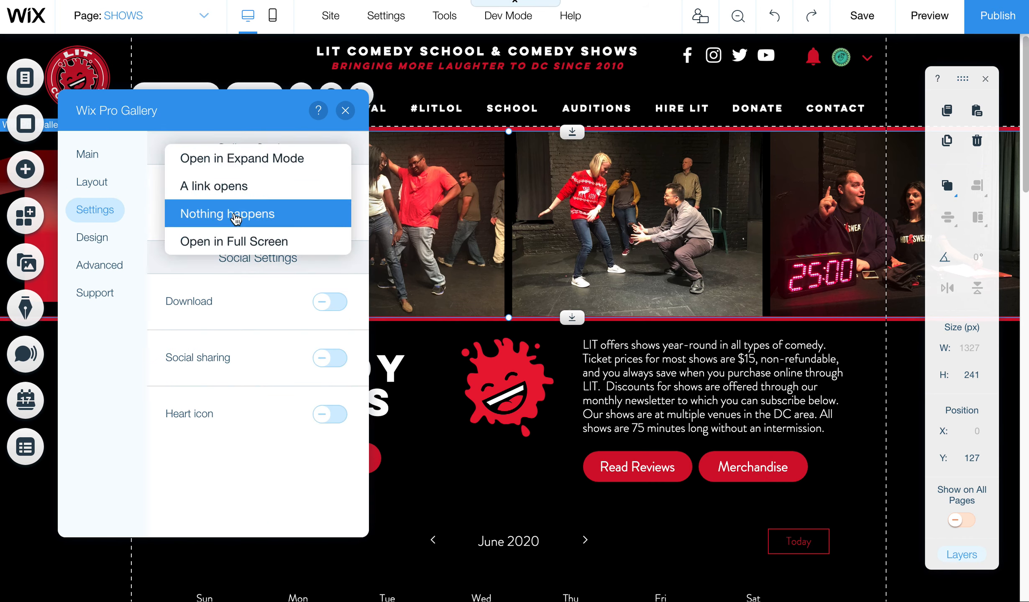
{"action": "left_click", "coordinate": [240, 187]}
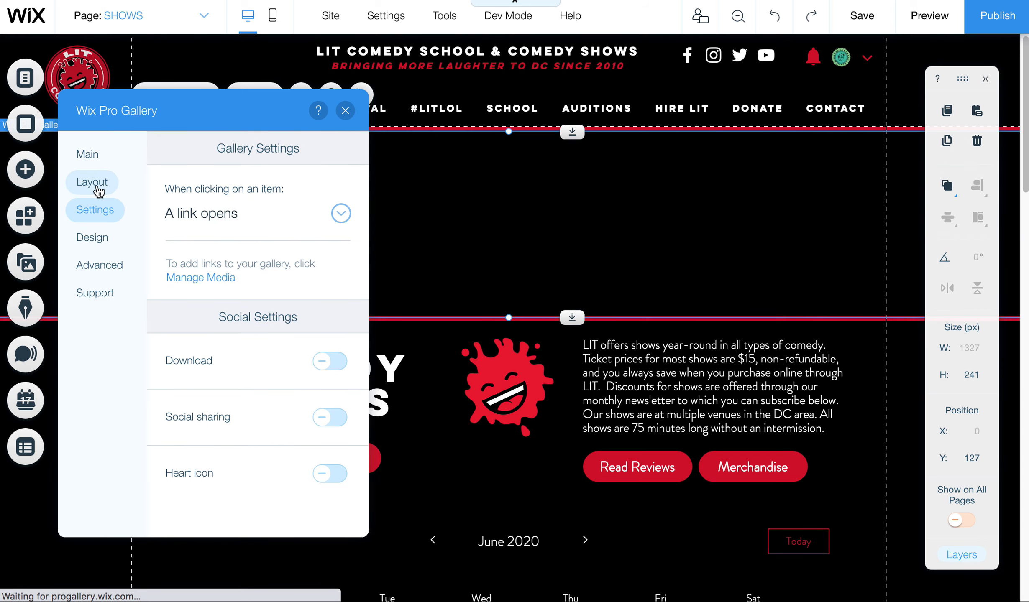
{"action": "left_click", "coordinate": [104, 188]}
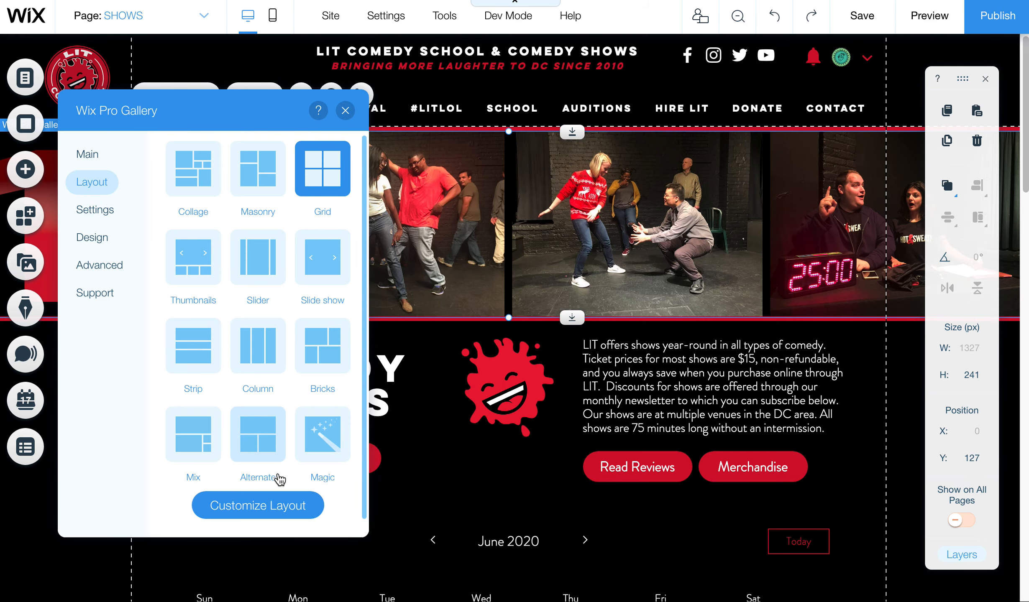
{"action": "left_click", "coordinate": [93, 248]}
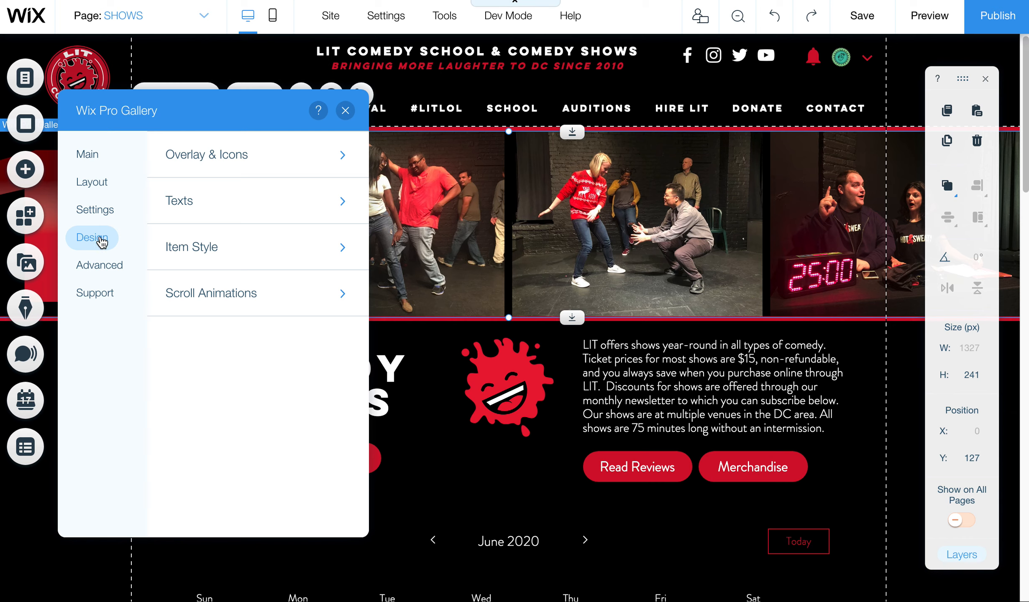
Step: Make the SHOWS gallery title text red
{"action": "left_click", "coordinate": [196, 200]}
{"action": "left_click", "coordinate": [339, 246]}
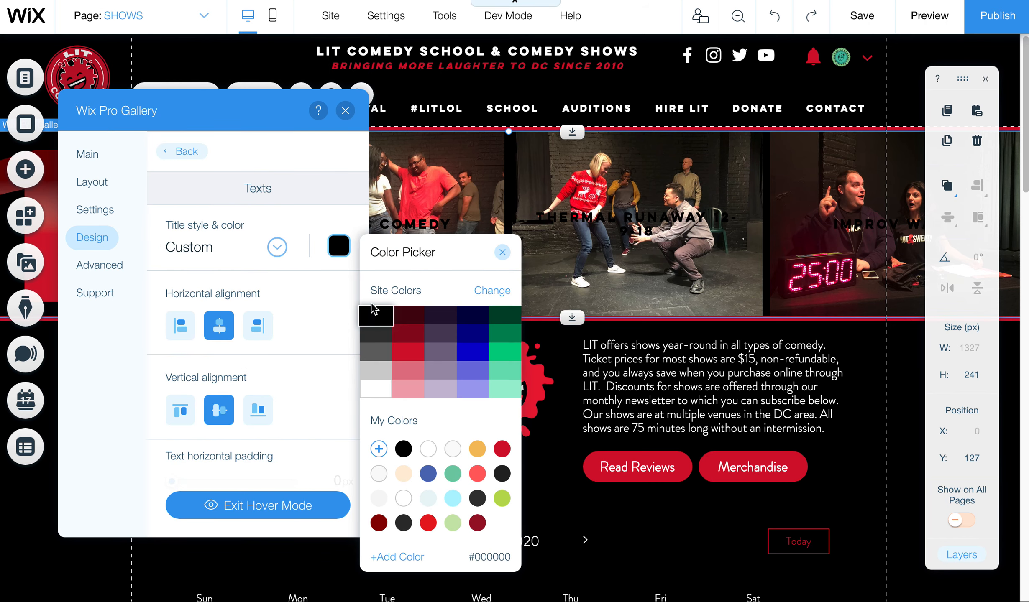
{"action": "left_click", "coordinate": [410, 353]}
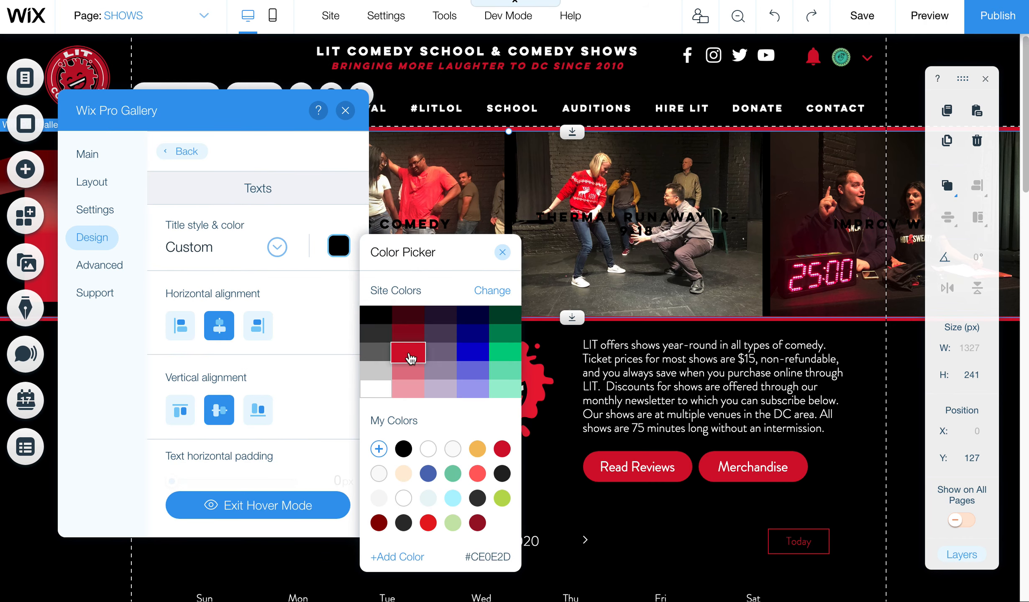
{"action": "left_click", "coordinate": [274, 215]}
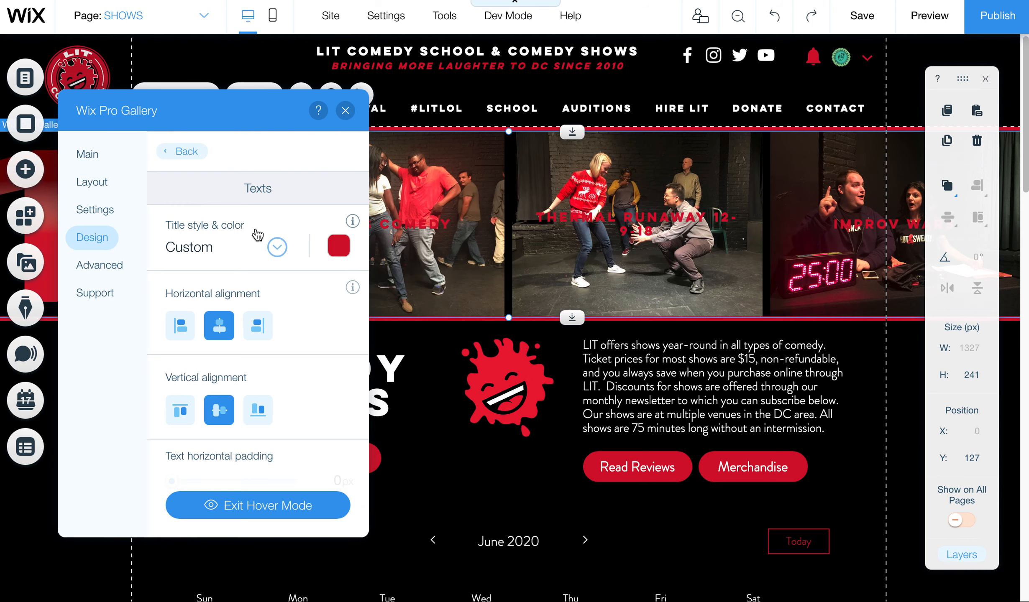
{"action": "left_click", "coordinate": [178, 153]}
Step: Give the gallery a black hover overlay at 60% opacity
{"action": "left_click", "coordinate": [228, 164]}
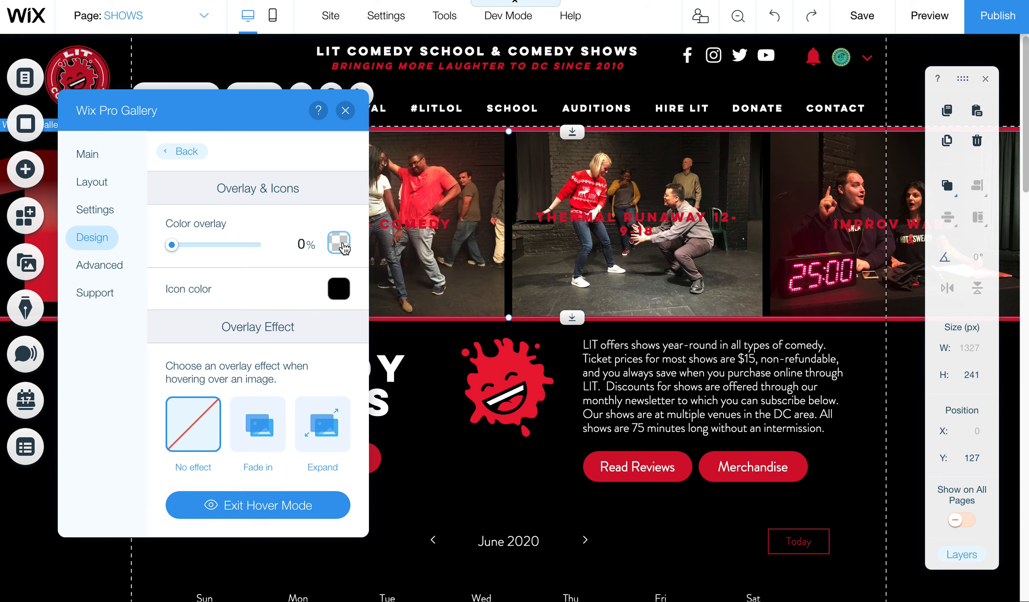
{"action": "left_click", "coordinate": [343, 247]}
{"action": "left_click", "coordinate": [376, 298]}
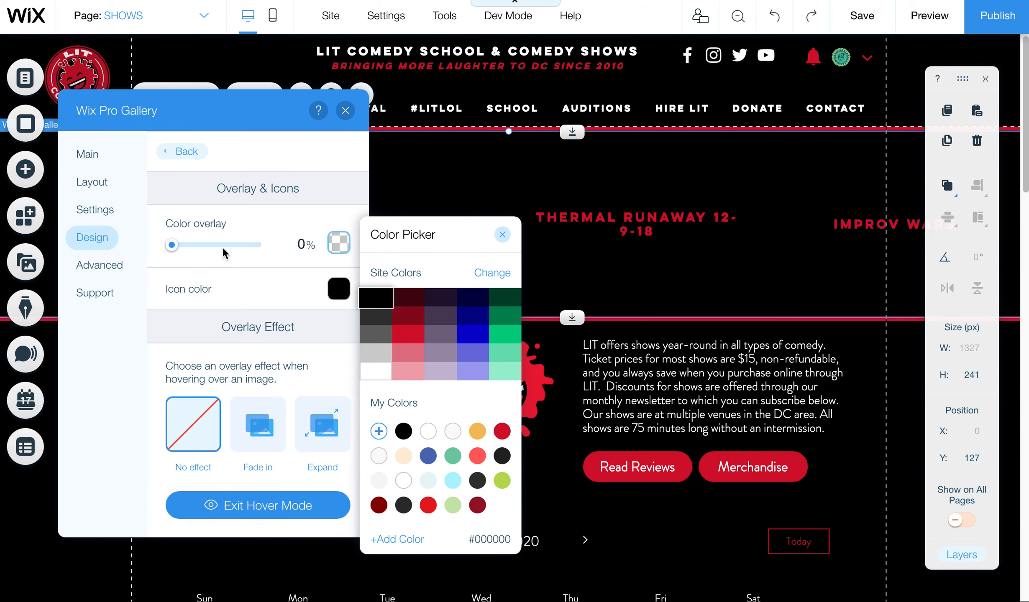
{"action": "left_click", "coordinate": [211, 250]}
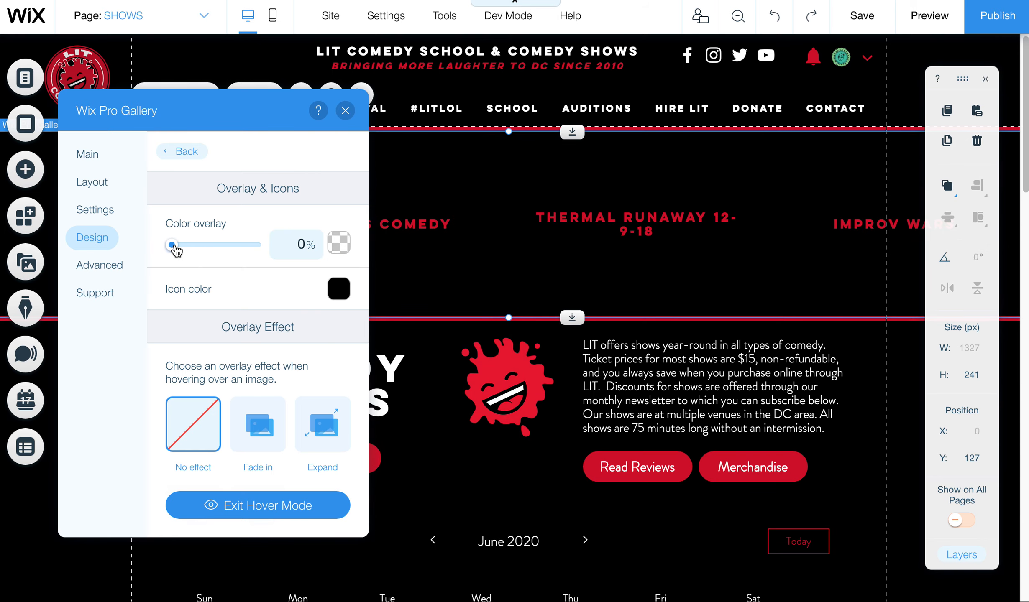
{"action": "left_click_drag", "start_coordinate": [173, 246], "coordinate": [214, 246]}
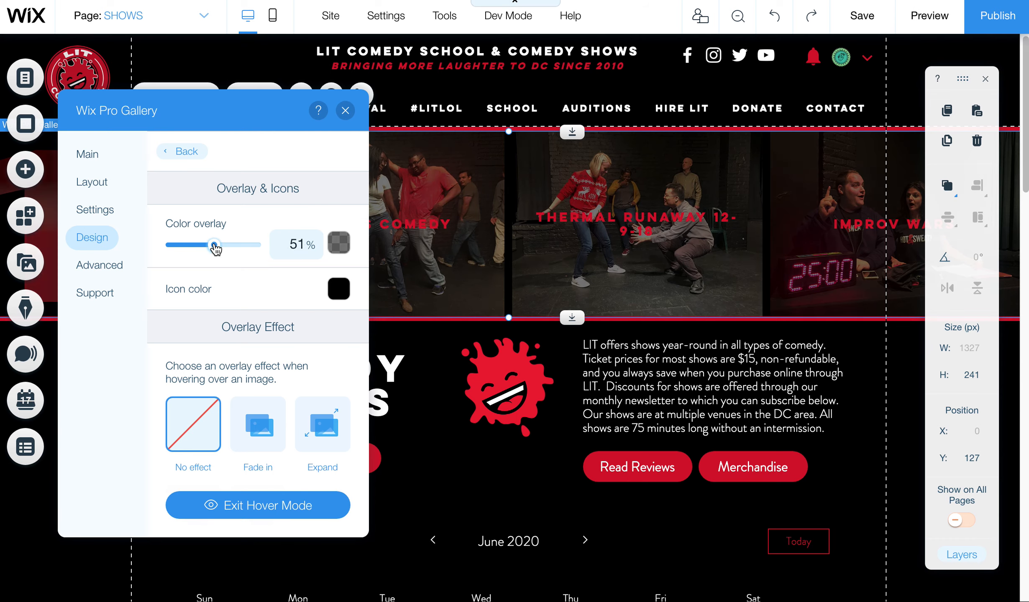
{"action": "type", "text": "60"}
{"action": "key", "text": "Return"}
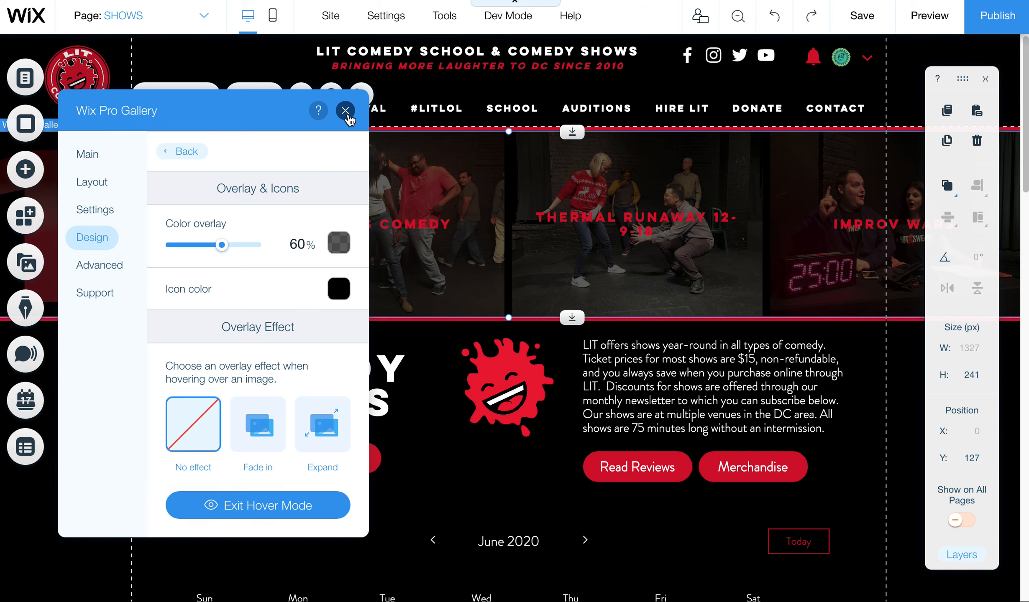
Step: Close the gallery settings and preview the SHOWS page before returning to the editor
{"action": "left_click", "coordinate": [345, 110]}
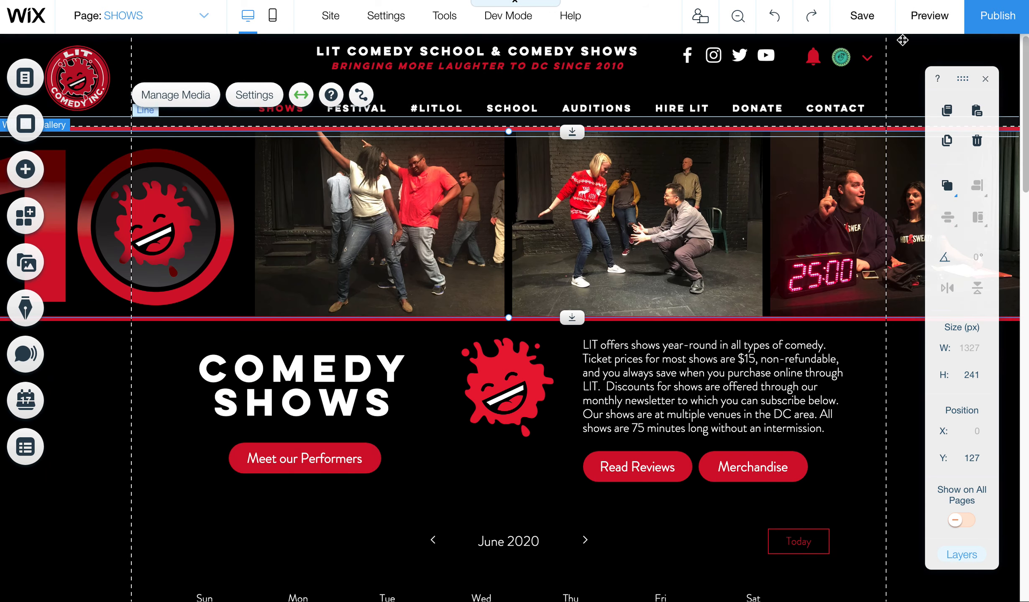
{"action": "left_click", "coordinate": [923, 19]}
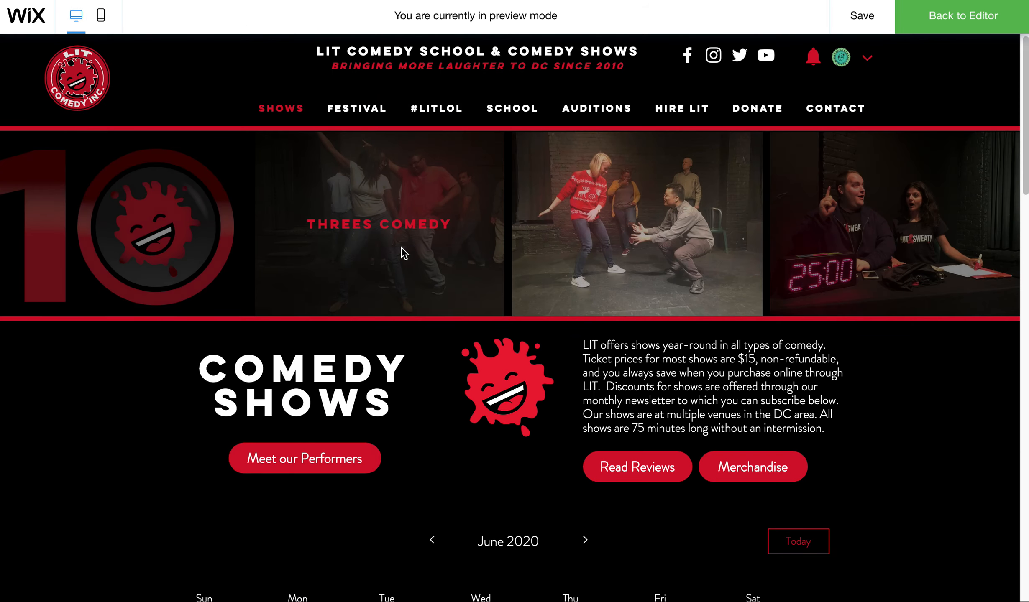
{"action": "left_click", "coordinate": [969, 13]}
{"action": "left_click", "coordinate": [130, 15]}
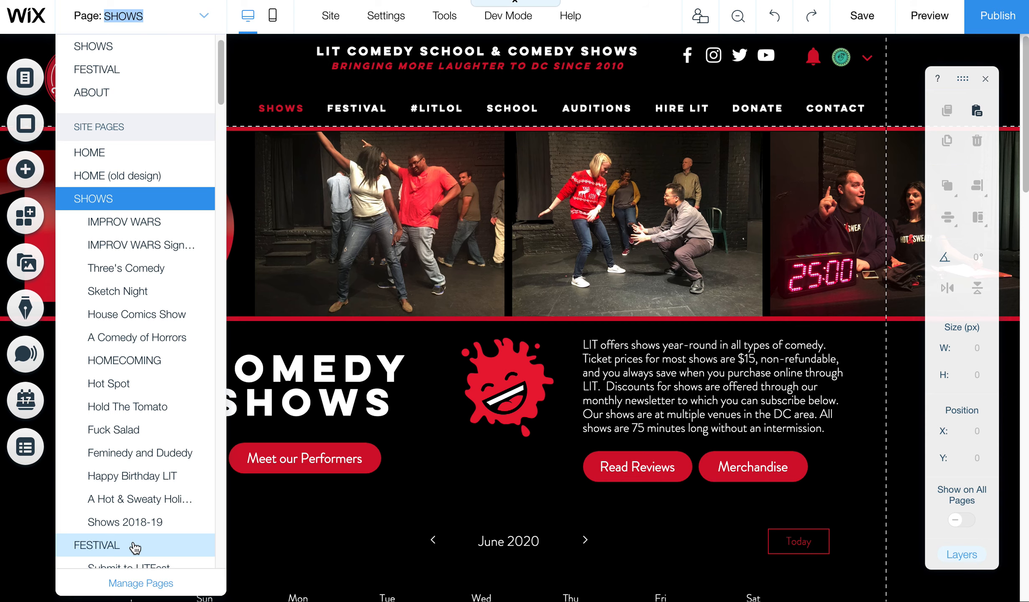
Step: Switch to the FESTIVAL page, review its gallery images in Manage Media, then close the organizer
{"action": "left_click", "coordinate": [134, 547]}
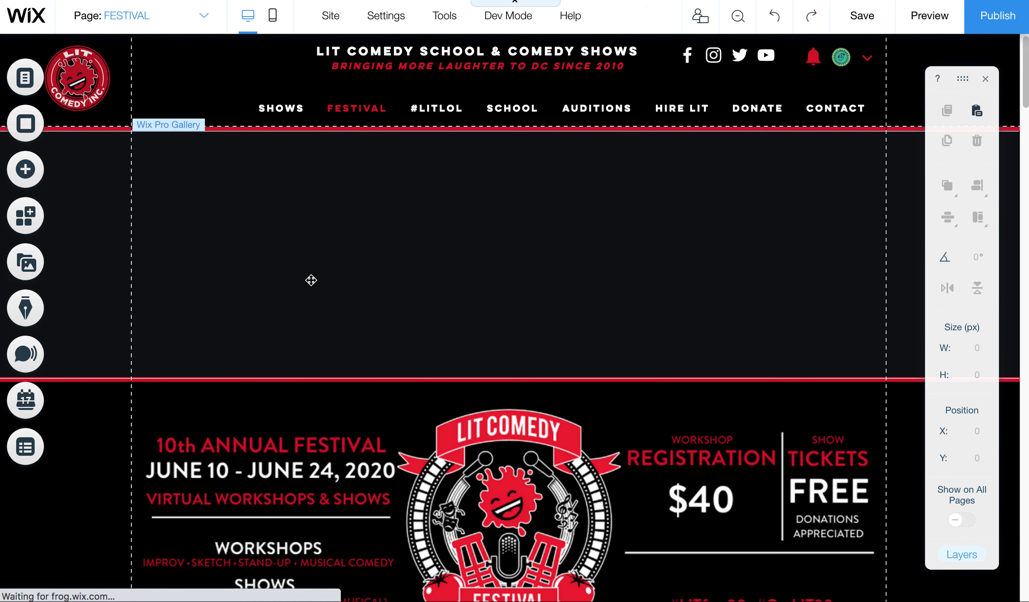
{"action": "left_click", "coordinate": [311, 280]}
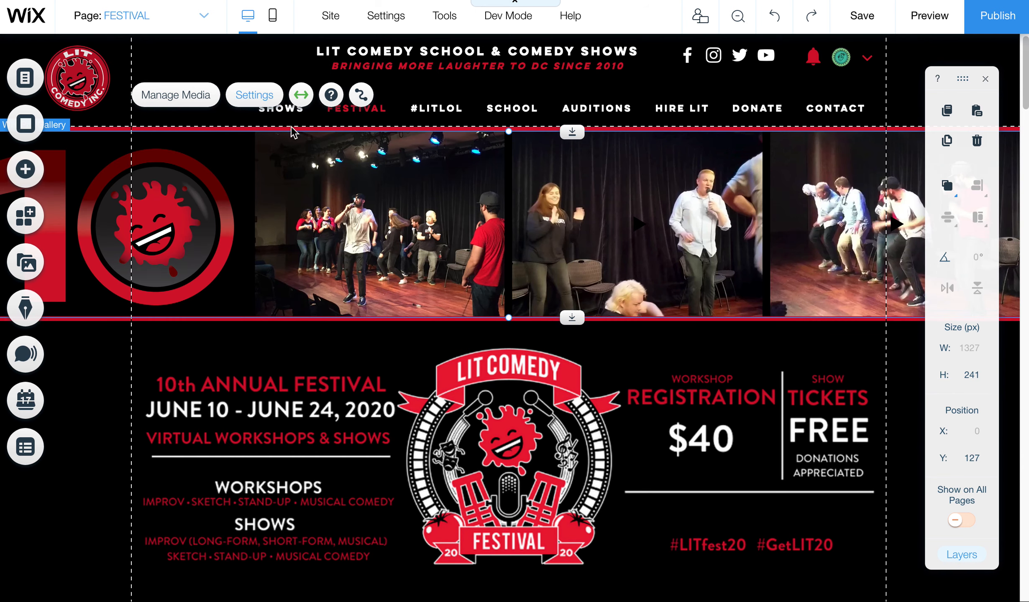
{"action": "left_click", "coordinate": [211, 97]}
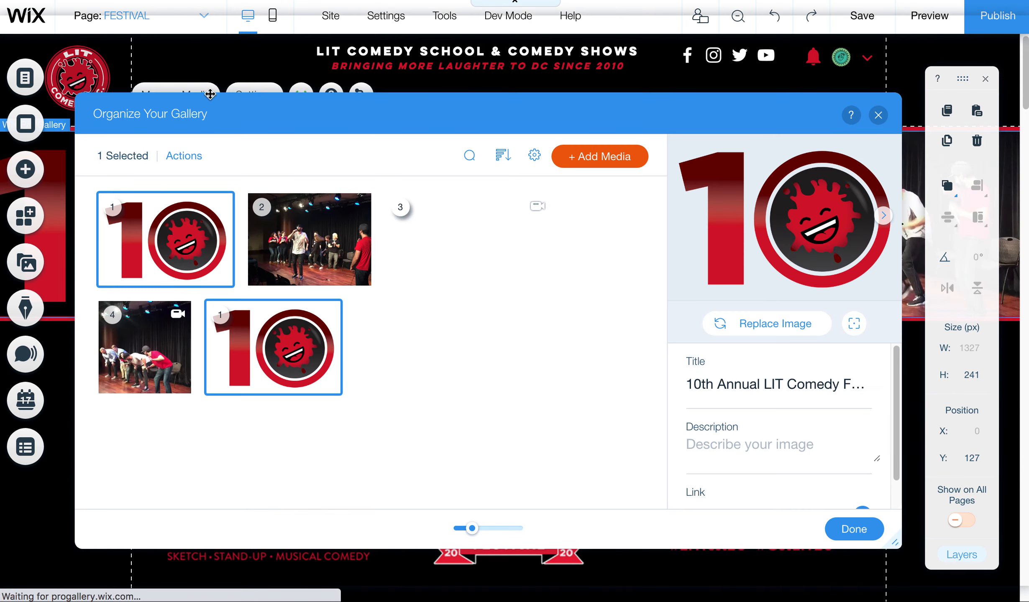
{"action": "scroll", "coordinate": [887, 376], "scroll_direction": "down", "scroll_amount": 1}
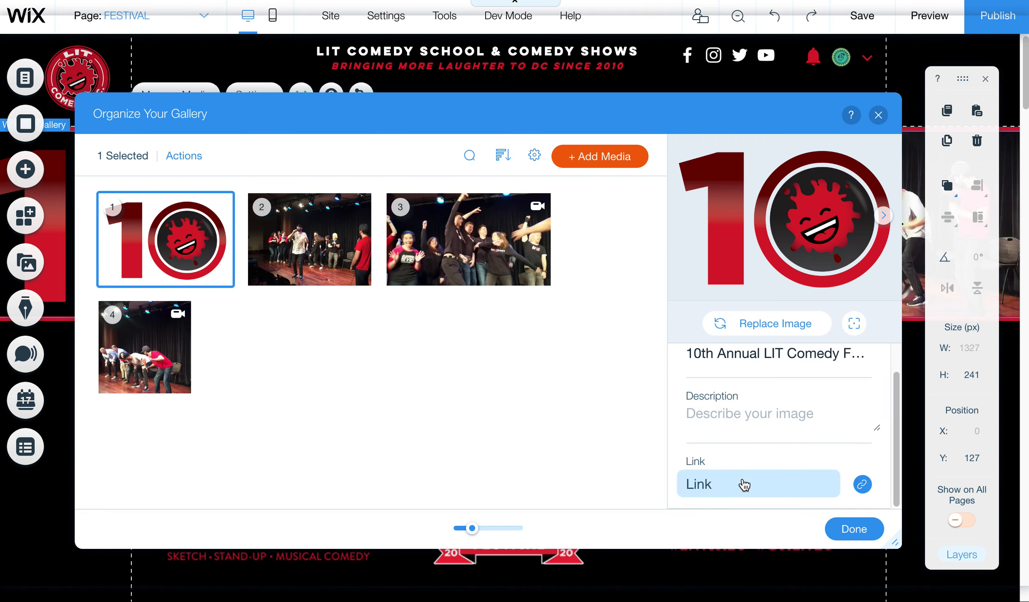
{"action": "left_click", "coordinate": [843, 541]}
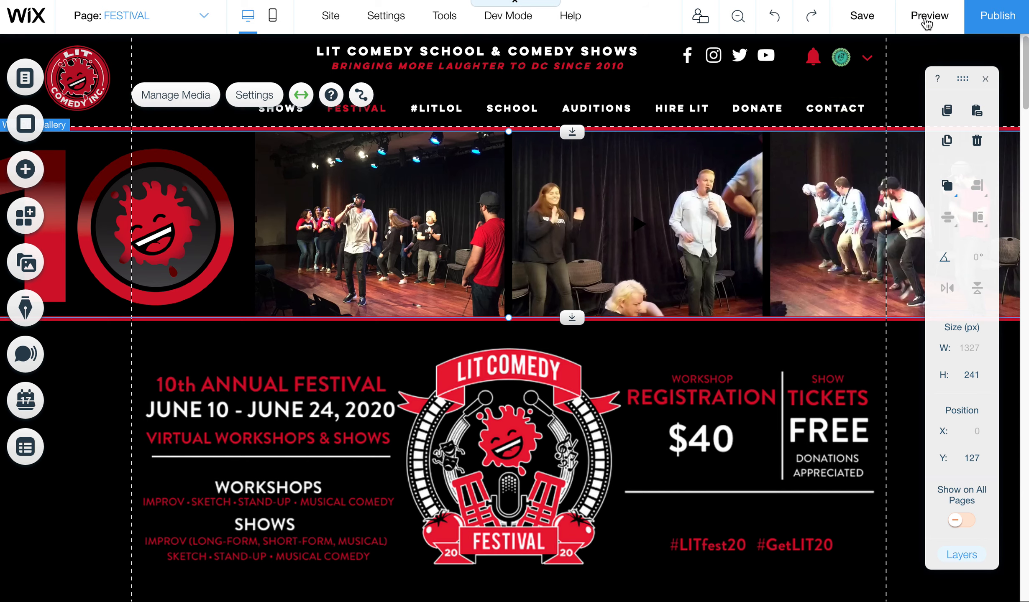
{"action": "left_click", "coordinate": [927, 19]}
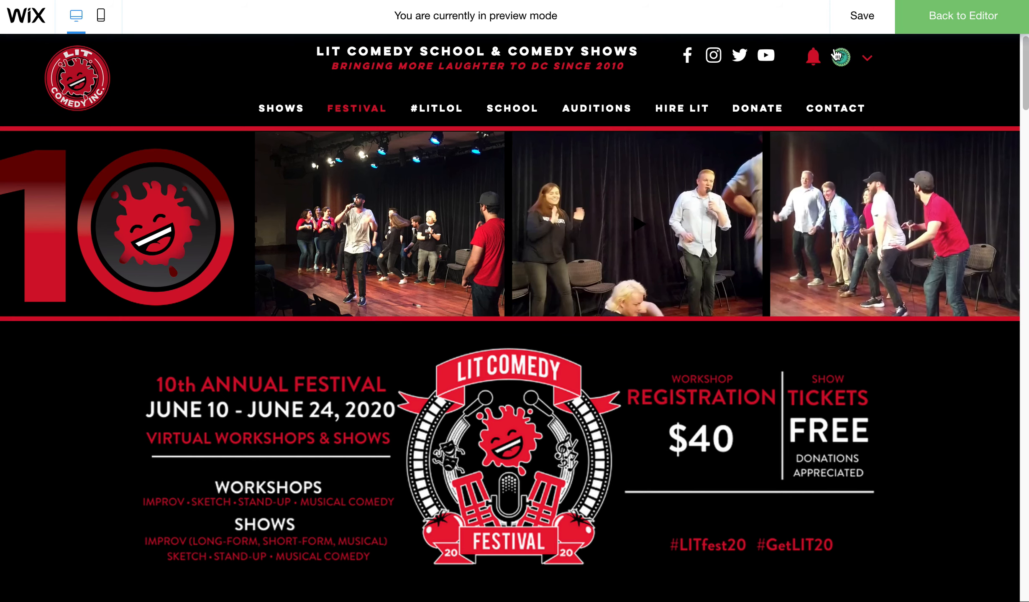
{"action": "left_click", "coordinate": [948, 21]}
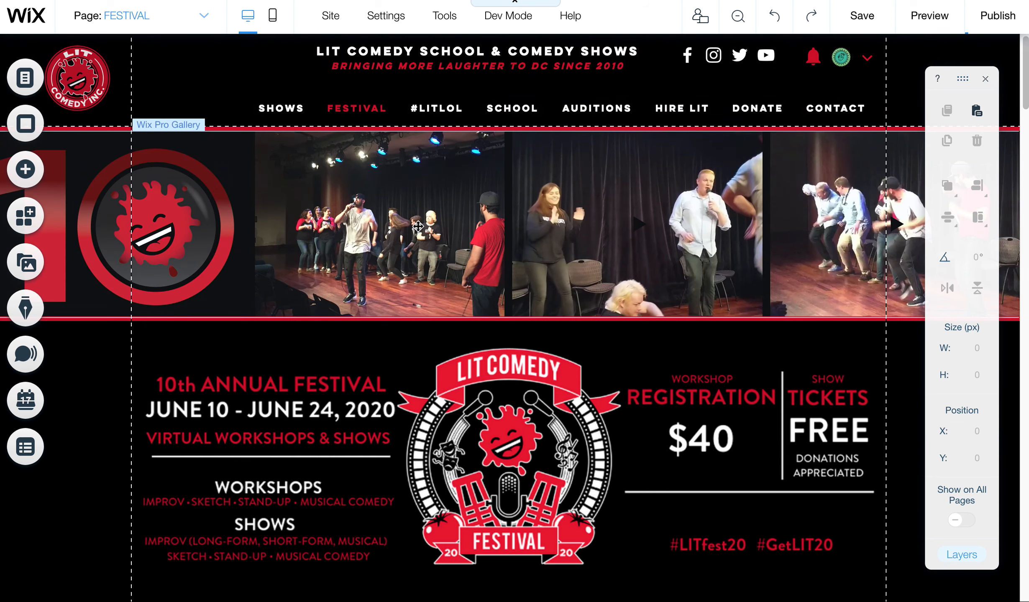
{"action": "left_click", "coordinate": [338, 262]}
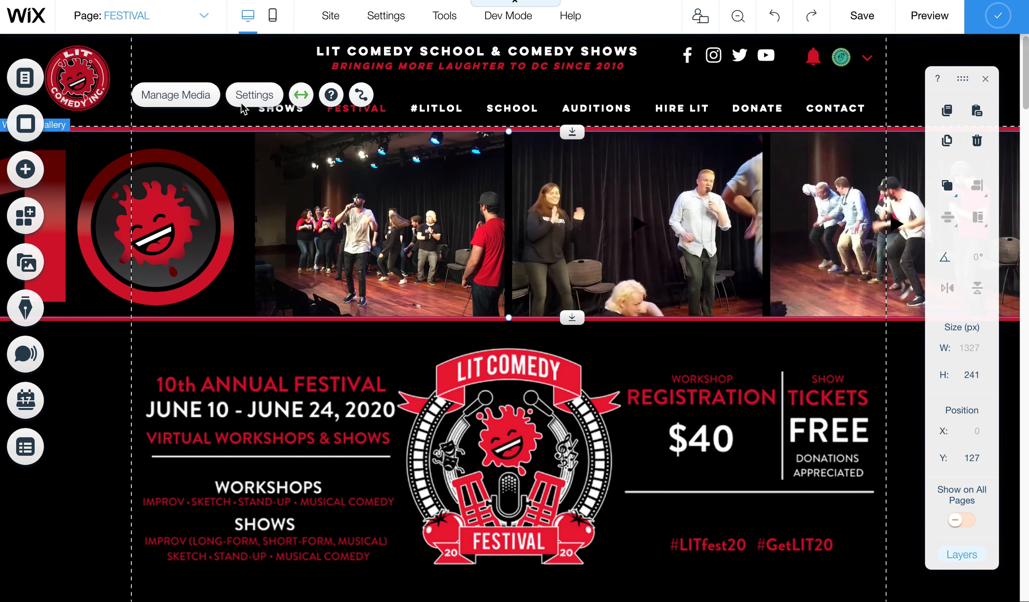
Step: Reopen the FESTIVAL gallery organizer, check the first image's '10th Annual LIT Comedy' title, then choose Done
{"action": "left_click", "coordinate": [193, 98]}
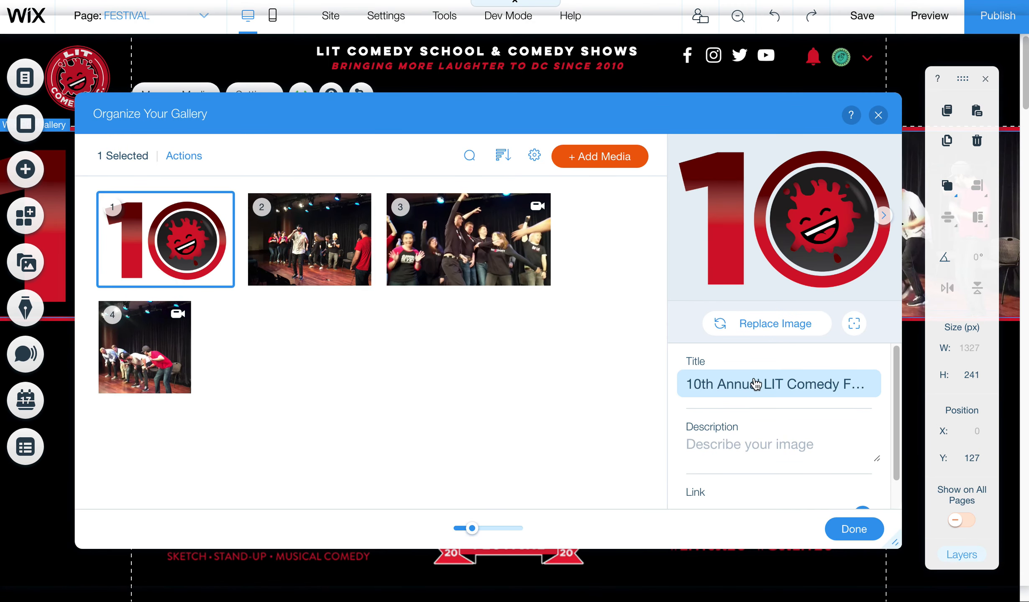
{"action": "left_click", "coordinate": [794, 384]}
{"action": "key", "text": "Right"}
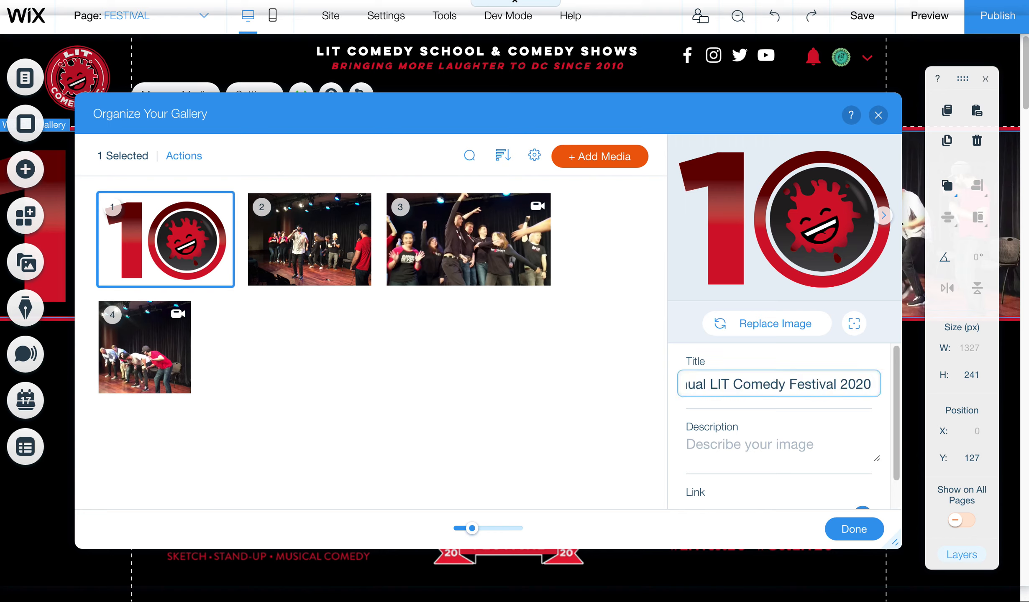
{"action": "key", "text": "Home"}
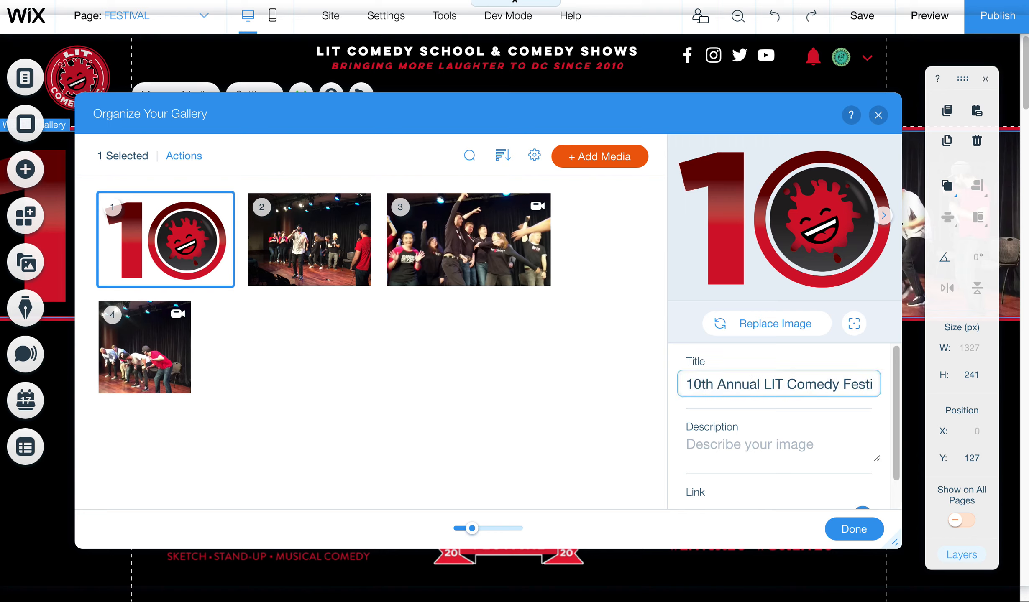
{"action": "scroll", "coordinate": [898, 397], "scroll_direction": "down", "scroll_amount": 1}
{"action": "scroll", "coordinate": [898, 397], "scroll_direction": "up", "scroll_amount": 1}
{"action": "left_click", "coordinate": [863, 531]}
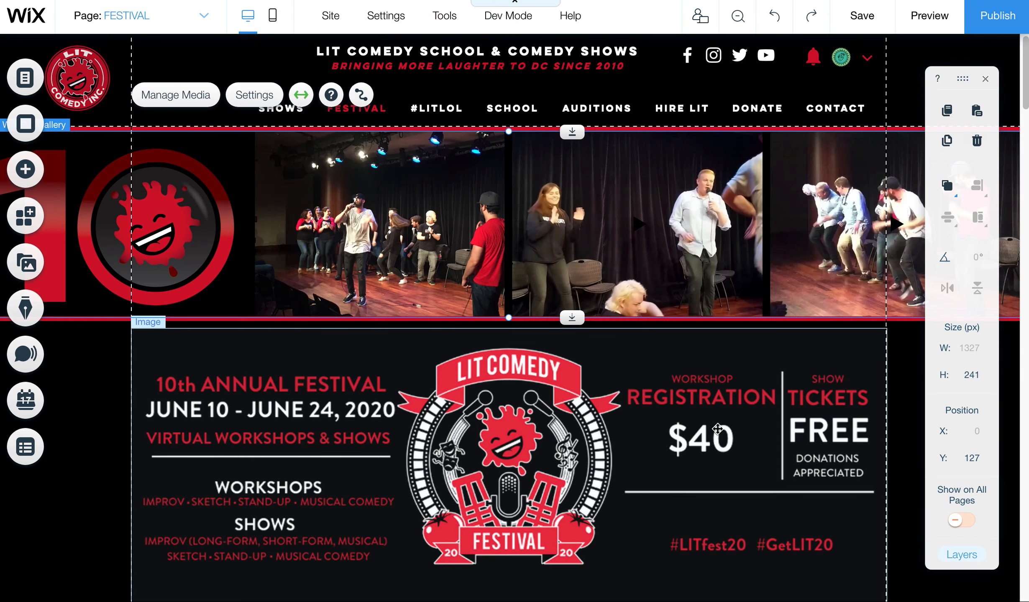
Step: Open the festival banner image's settings and replace its alt text with 'Washington DC Comedy Festival'
{"action": "left_click", "coordinate": [523, 409]}
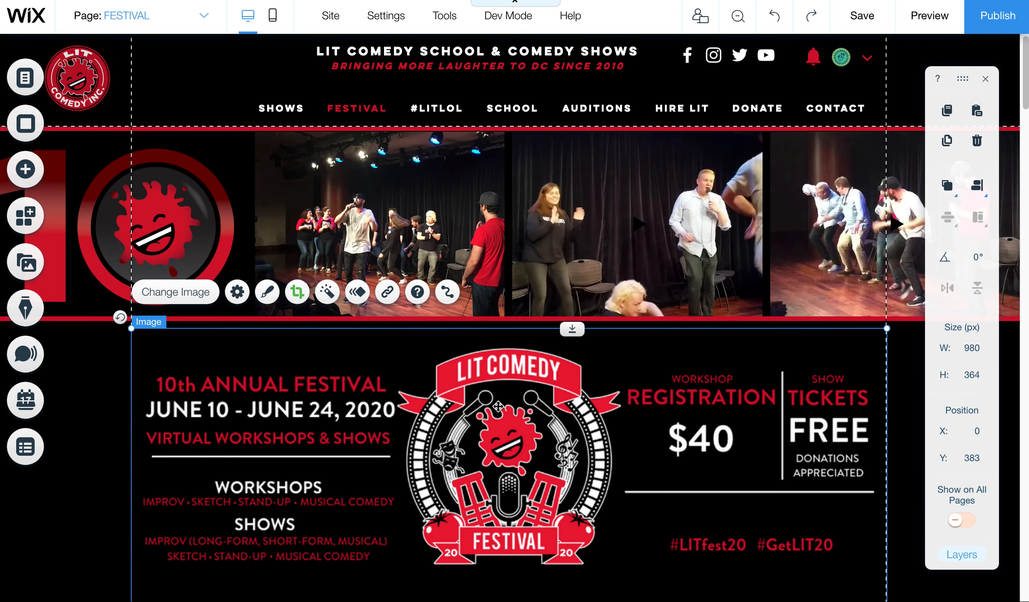
{"action": "left_click", "coordinate": [237, 295]}
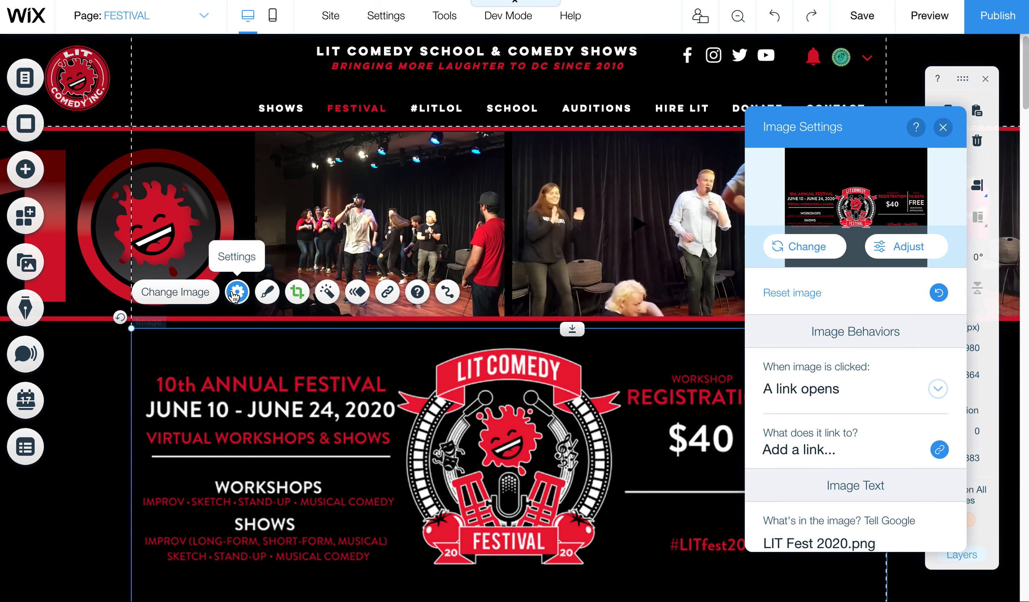
{"action": "scroll", "coordinate": [962, 376], "scroll_direction": "down", "scroll_amount": 3}
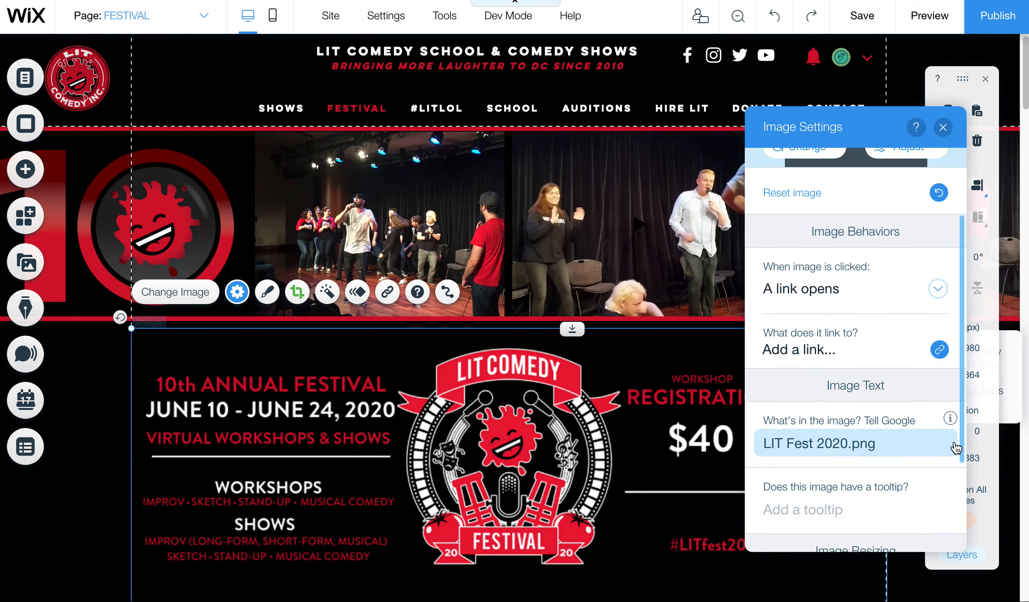
{"action": "left_click", "coordinate": [781, 420]}
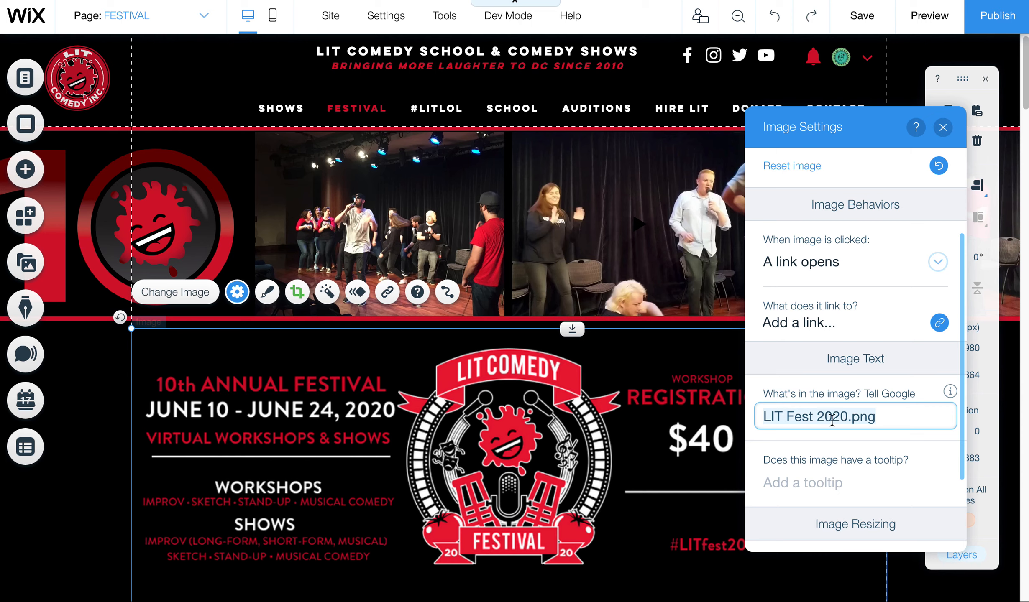
{"action": "type", "text": "Wash"}
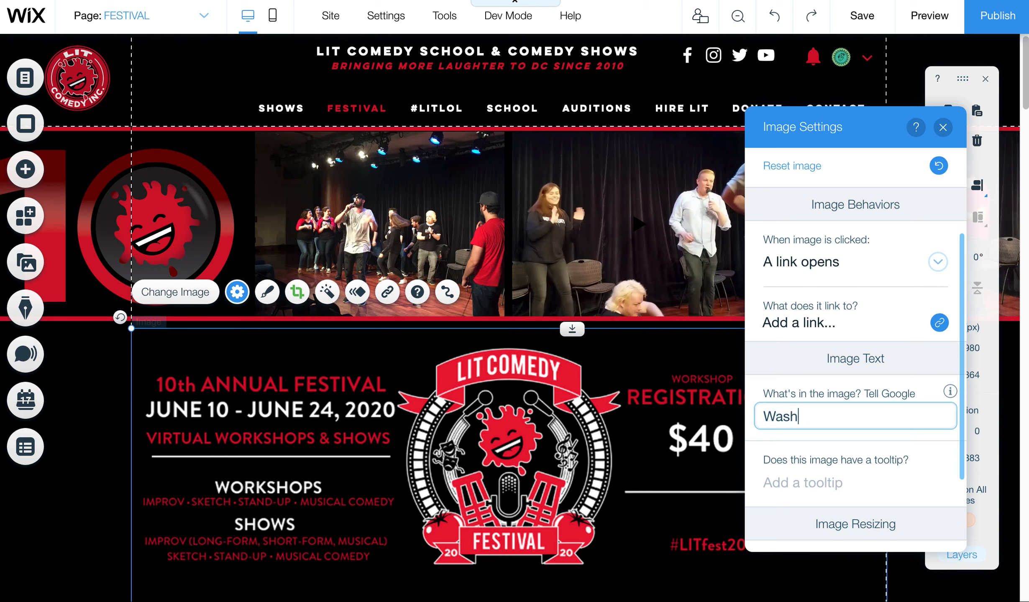
{"action": "type", "text": "ington DC Comedy Festival"}
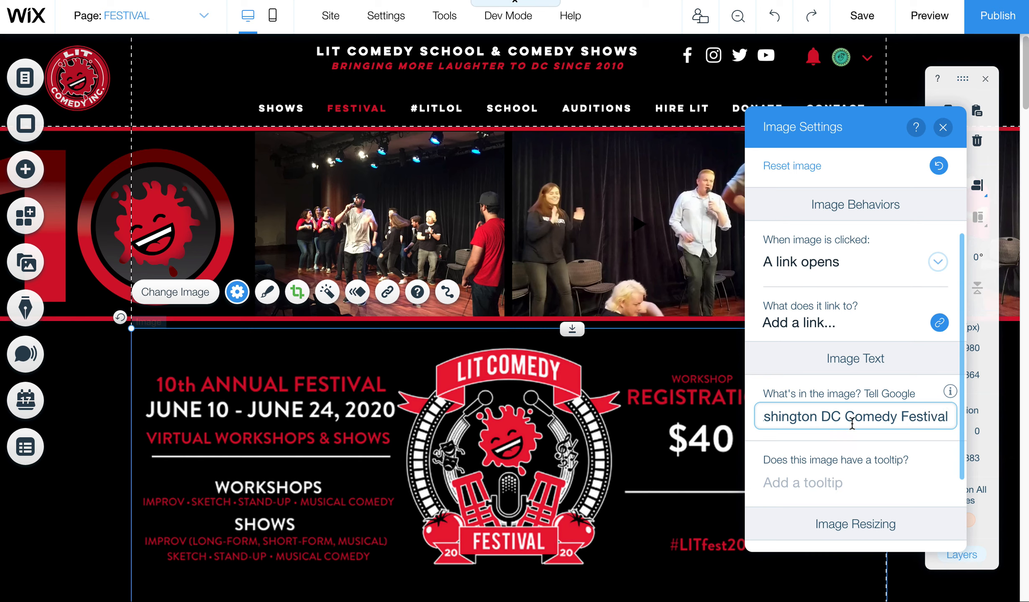
Step: Remove 'Washington' and append '– LIT Comedy Festival' to get 'DC Comedy Festival – LIT Comedy Festival'
{"action": "left_click", "coordinate": [818, 412]}
{"action": "key", "text": "alt+BackSpace"}
{"action": "left_click", "coordinate": [911, 416]}
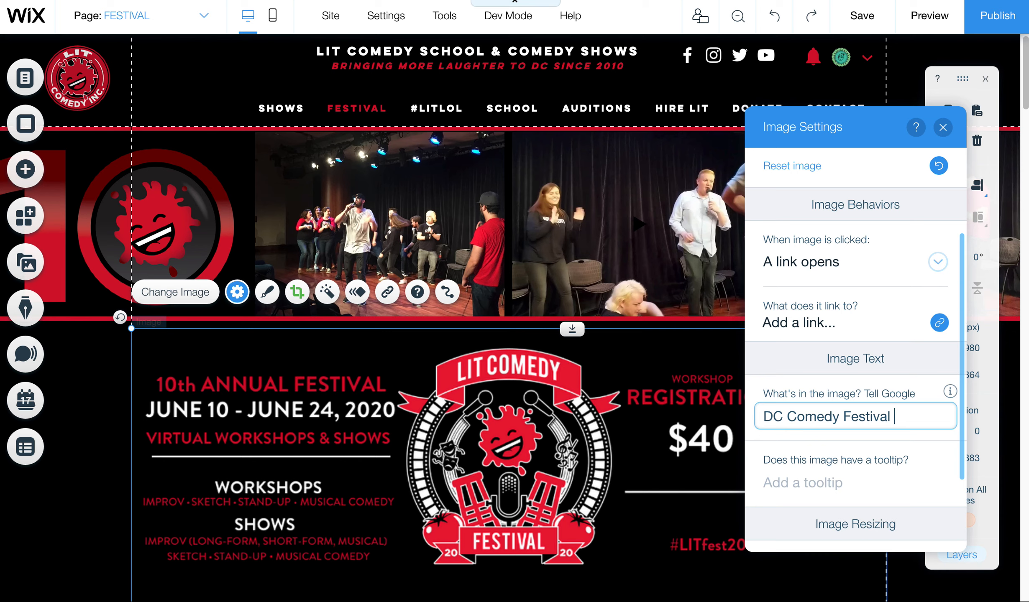
{"action": "type", "text": "– LIT Comedy F"}
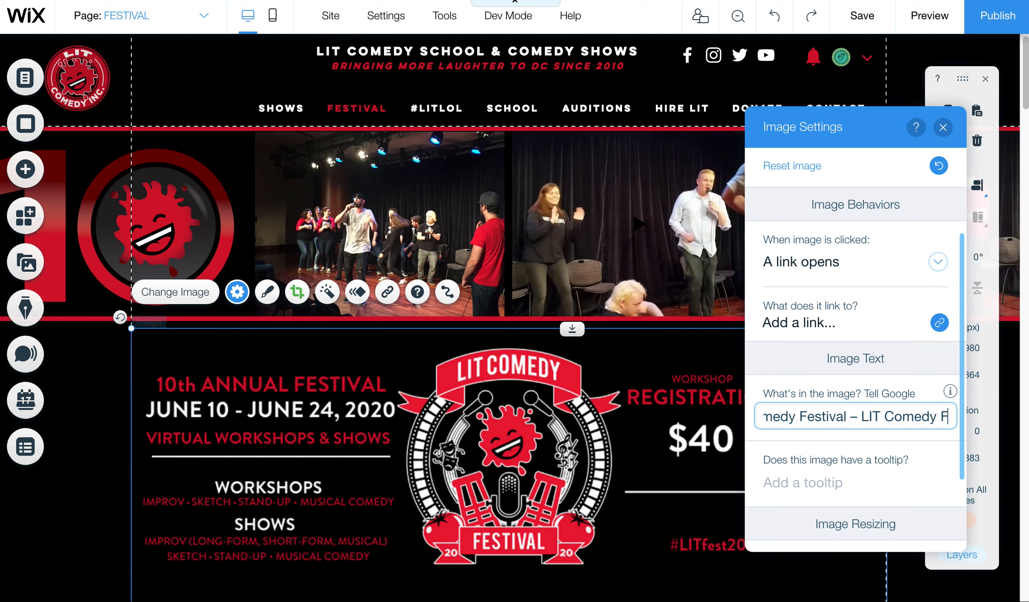
{"action": "type", "text": "estival"}
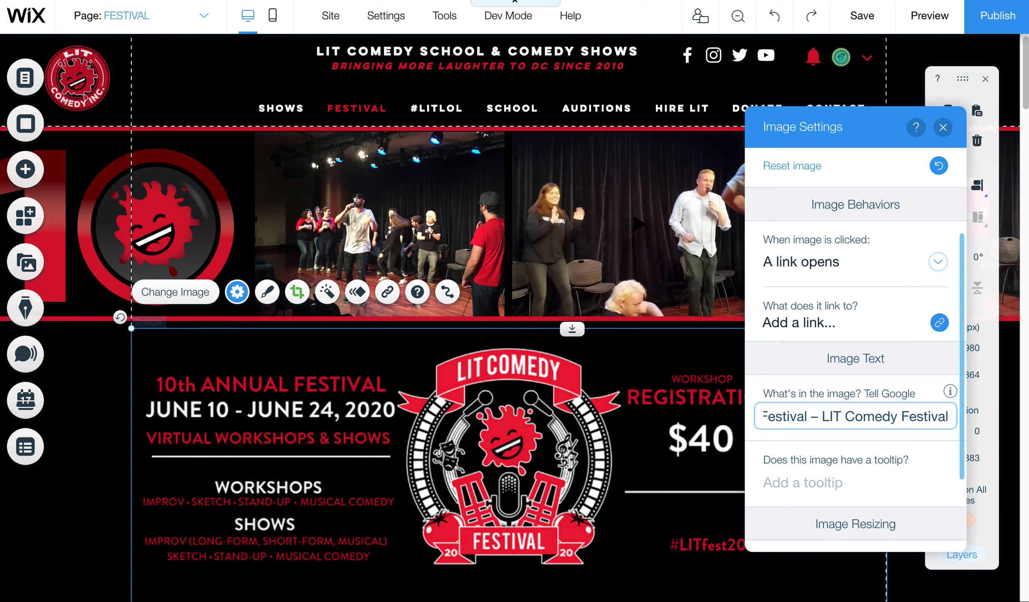
{"action": "key", "text": "Up"}
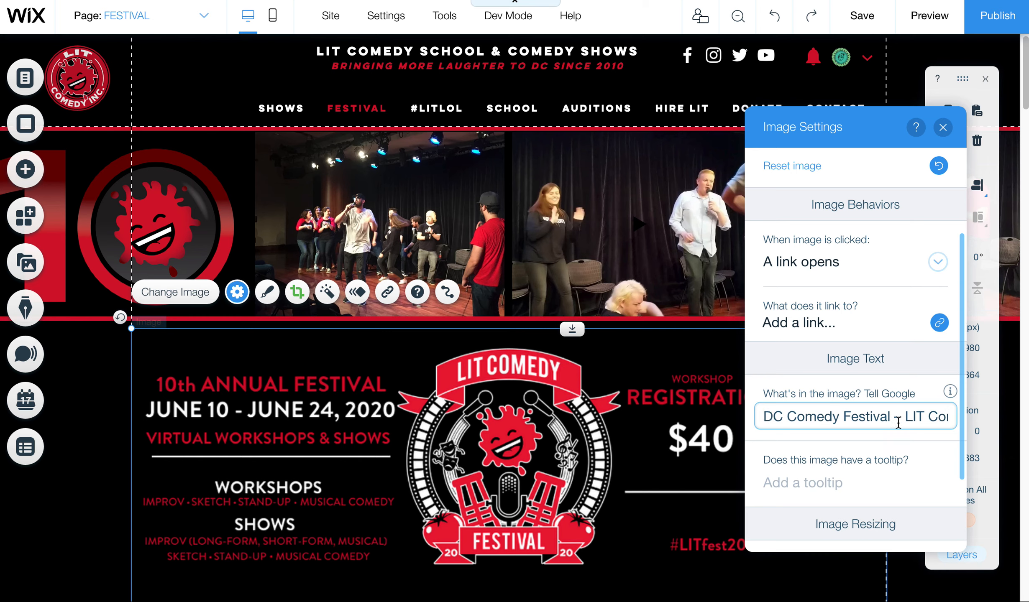
{"action": "key", "text": "Down"}
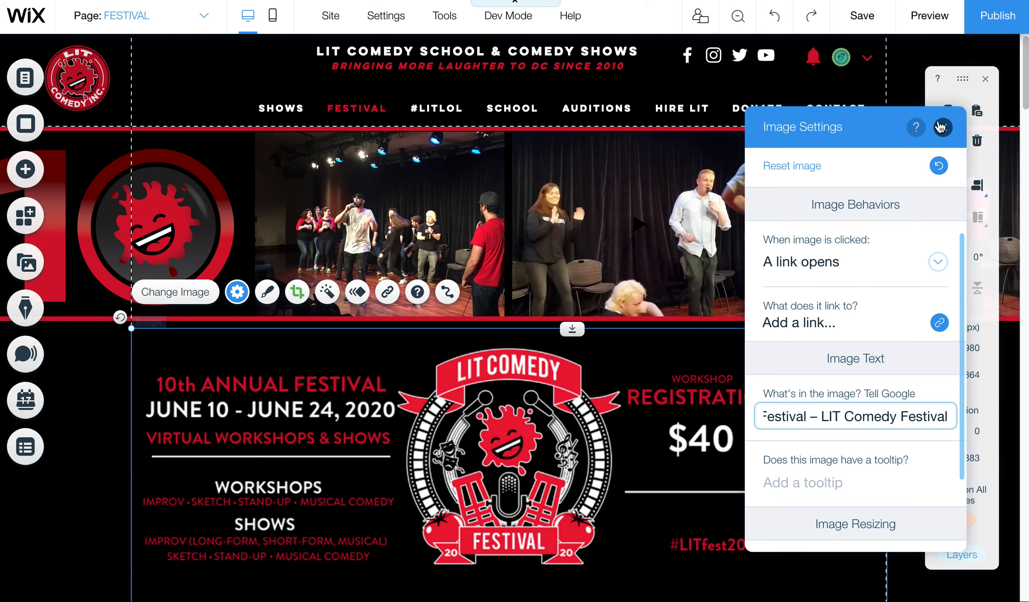
{"action": "left_click_drag", "start_coordinate": [962, 330], "coordinate": [935, 382]}
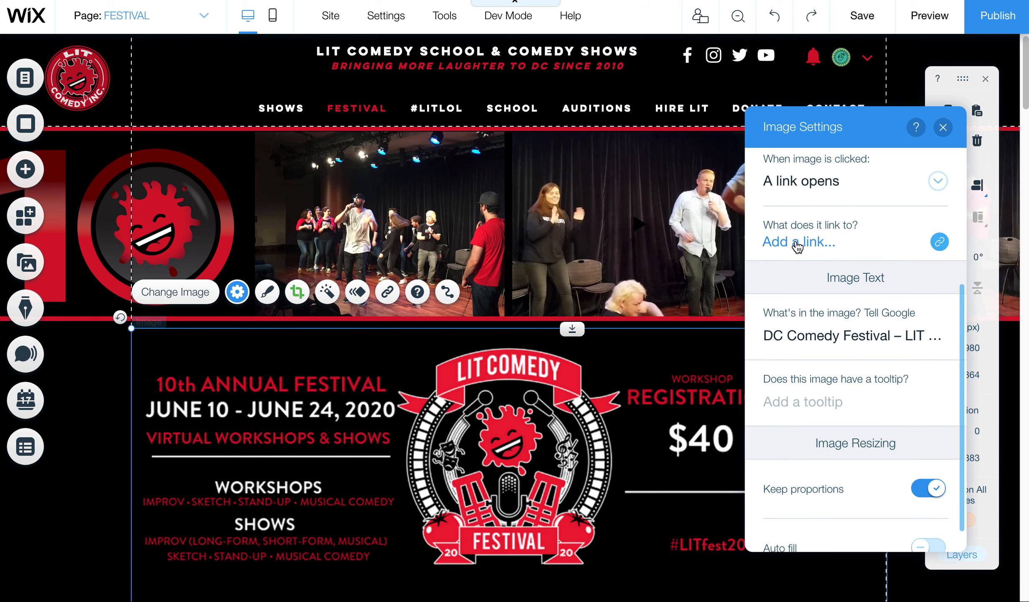
Step: Close the banner settings, then open the show lineup gallery's media organizer to edit its image details
{"action": "left_click", "coordinate": [942, 127]}
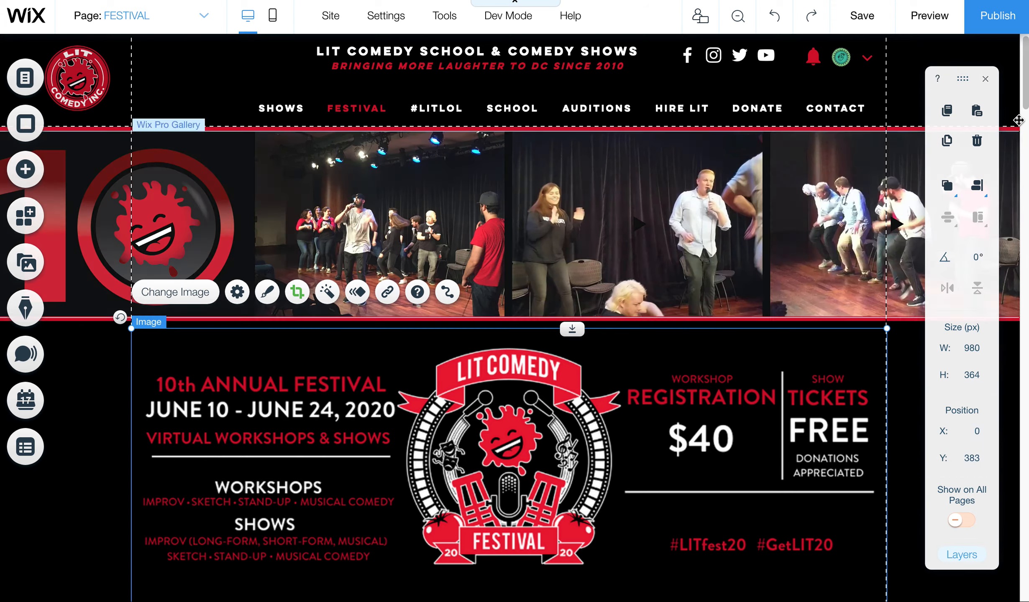
{"action": "scroll", "coordinate": [561, 131], "scroll_direction": "down", "scroll_amount": 10}
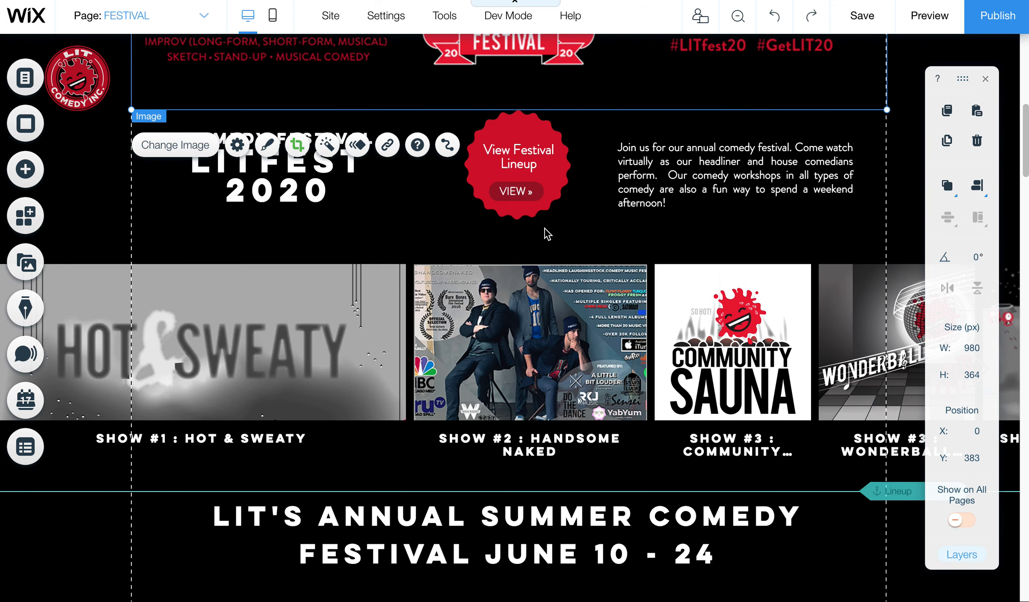
{"action": "left_click", "coordinate": [555, 328]}
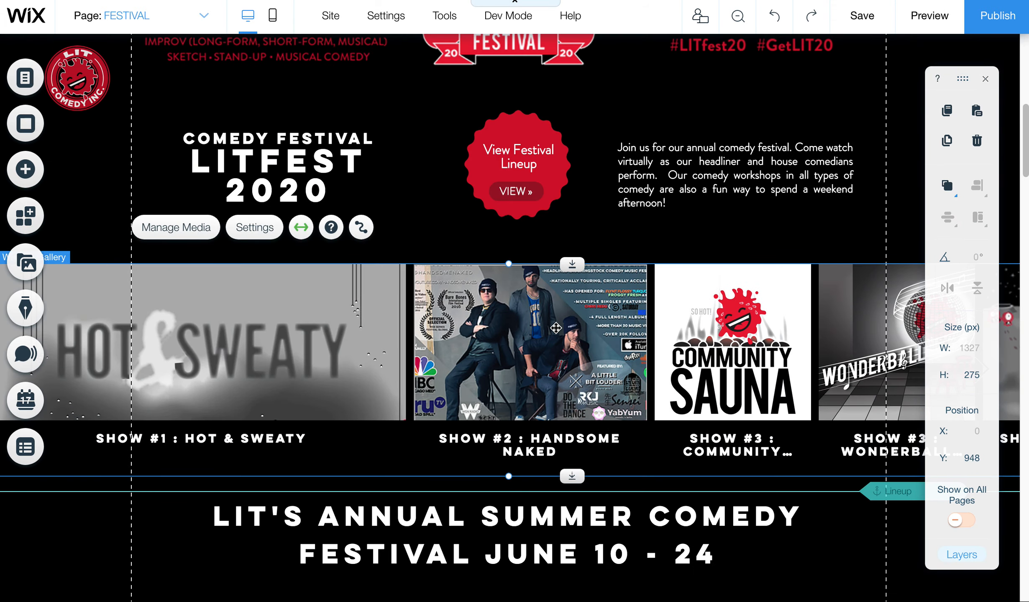
{"action": "left_click", "coordinate": [186, 232]}
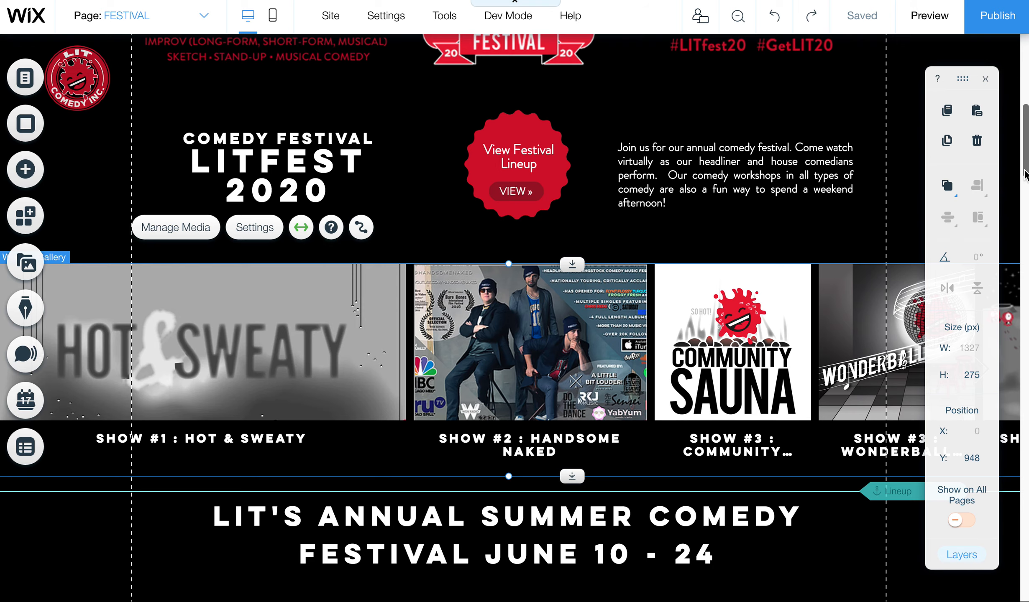
{"action": "left_click_drag", "start_coordinate": [1024, 170], "coordinate": [1021, 229]}
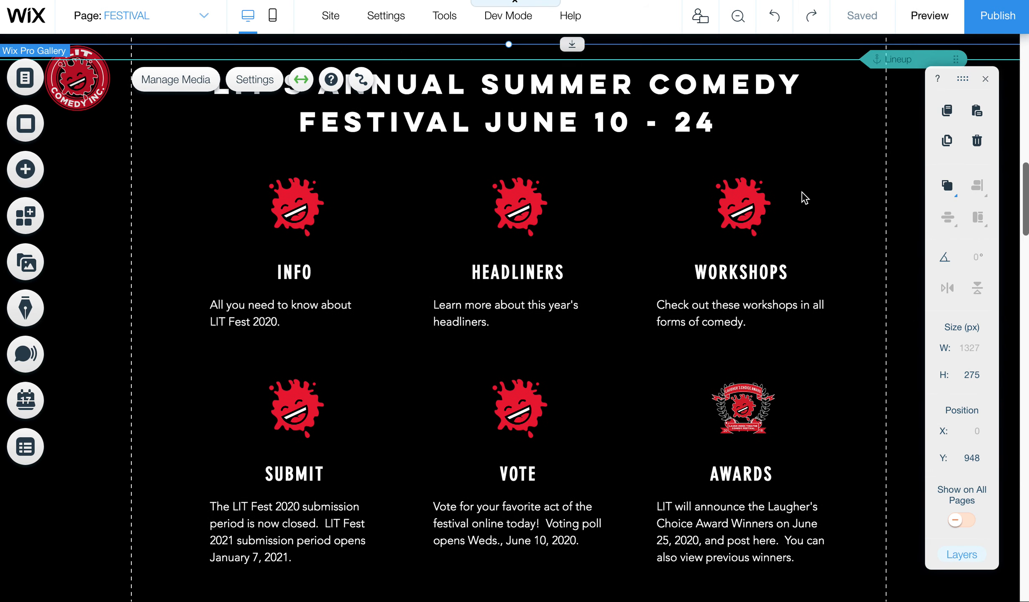
Step: Give the INFO splat image the alt text 'DC Comedy Festival - LIT Comedy'
{"action": "left_click", "coordinate": [268, 200]}
{"action": "left_click", "coordinate": [270, 201]}
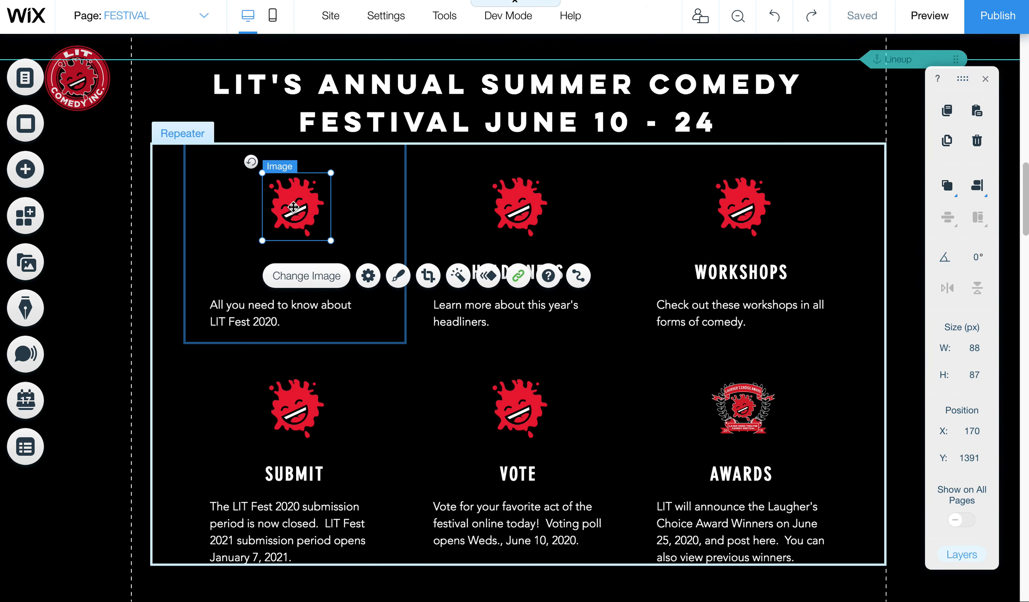
{"action": "left_click", "coordinate": [368, 275]}
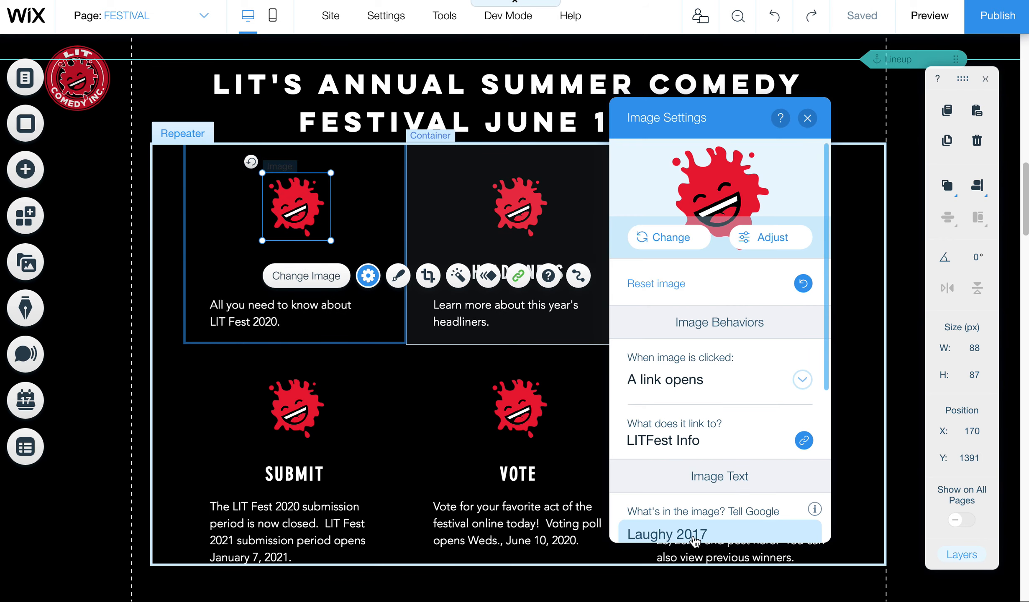
{"action": "scroll", "coordinate": [820, 402], "scroll_direction": "down", "scroll_amount": 3}
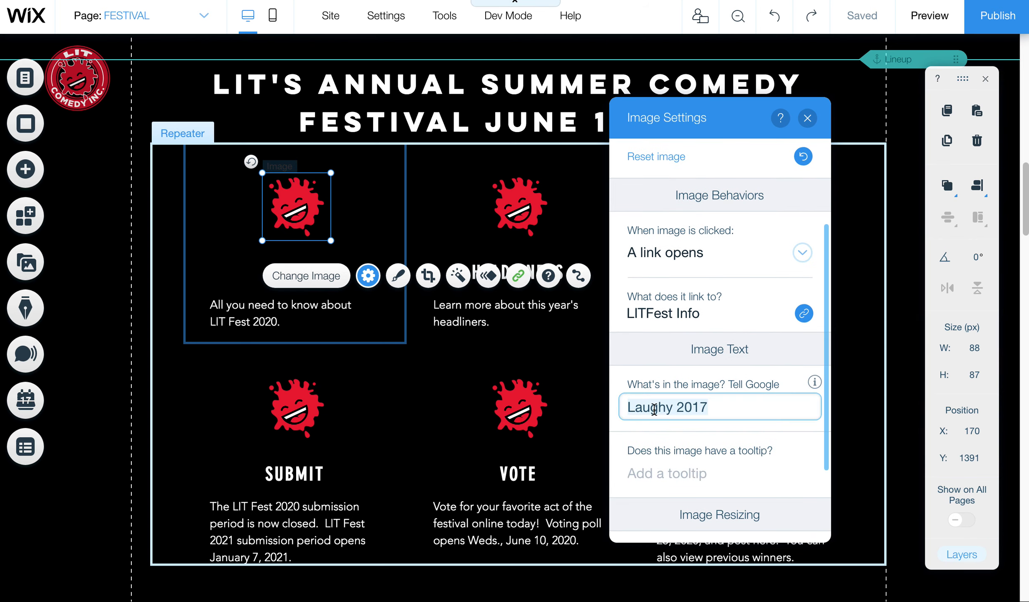
{"action": "type", "text": "DC Comedy Fest"}
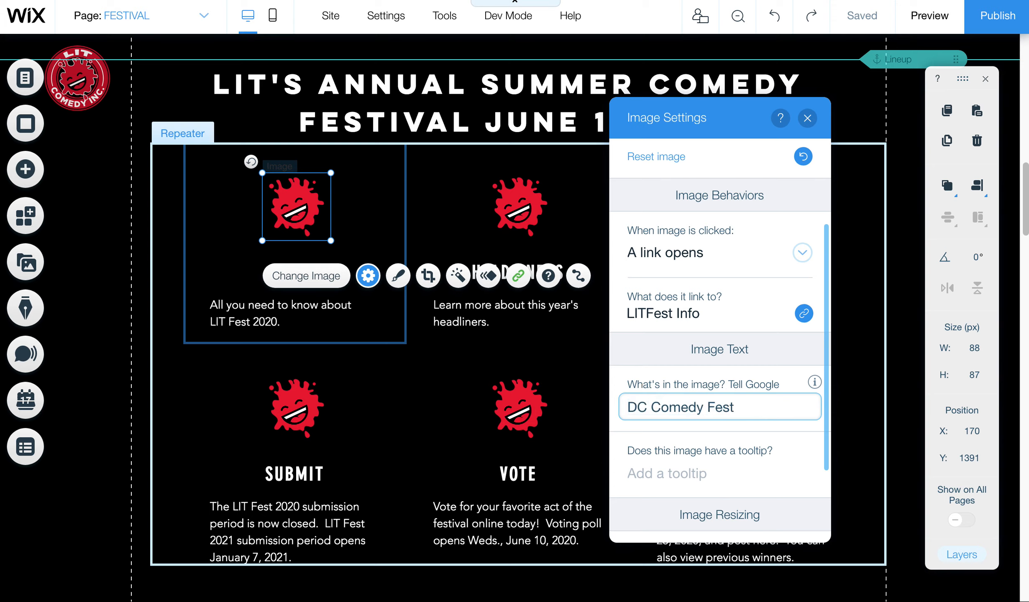
{"action": "type", "text": "ival - LIT Comedy"}
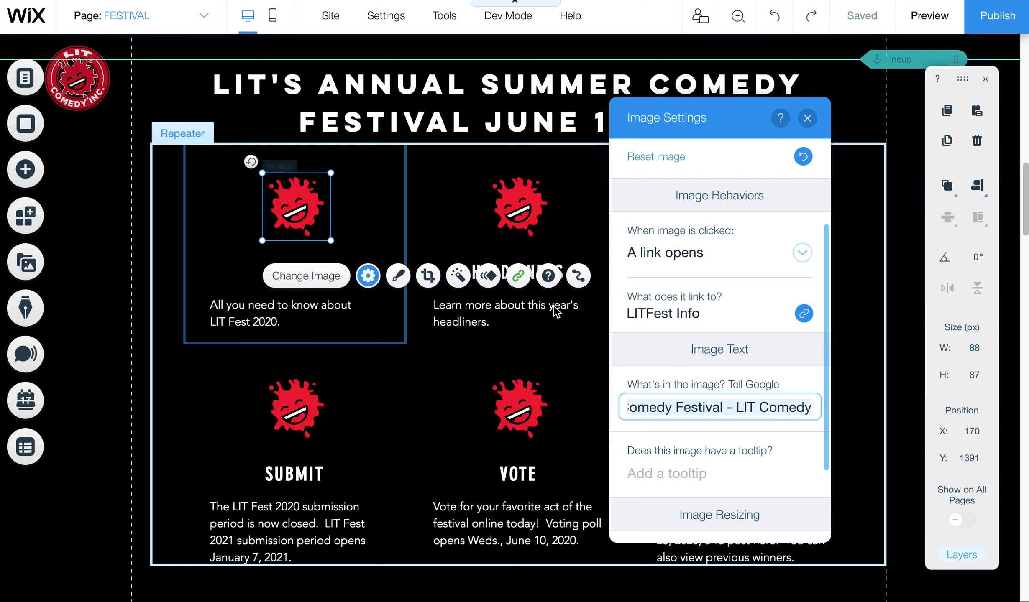
Step: Paste 'DC Comedy Festival - LIT Comedy' over the HEADLINERS and WORKSHOPS images' alt text
{"action": "left_click", "coordinate": [519, 206]}
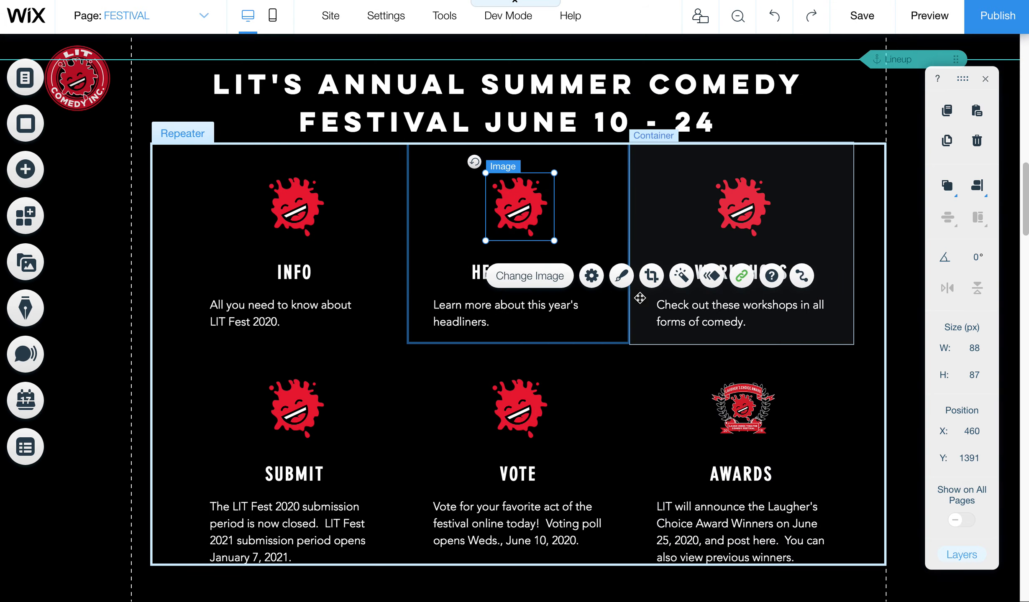
{"action": "left_click", "coordinate": [591, 276]}
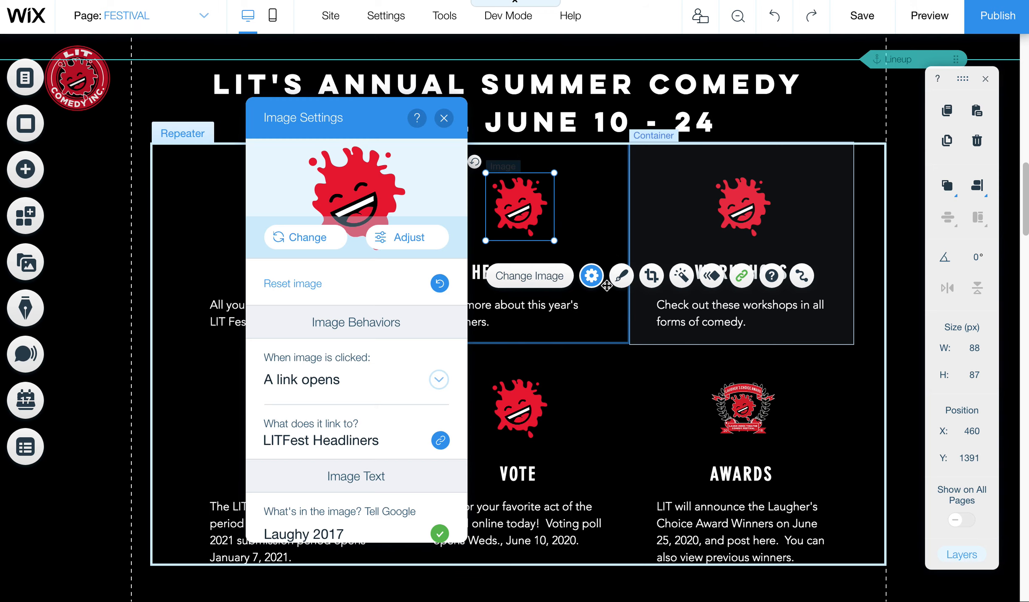
{"action": "left_click", "coordinate": [328, 533]}
{"action": "key", "text": "ctrl+a"}
{"action": "type", "text": "DC Comedy Festival - LIT Comedy"}
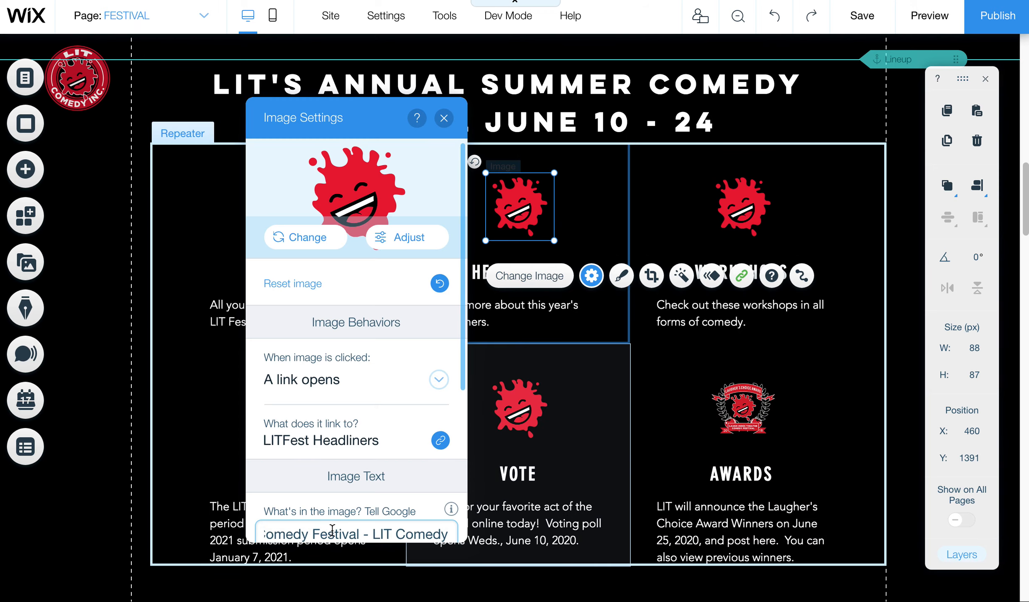
{"action": "left_click", "coordinate": [743, 205]}
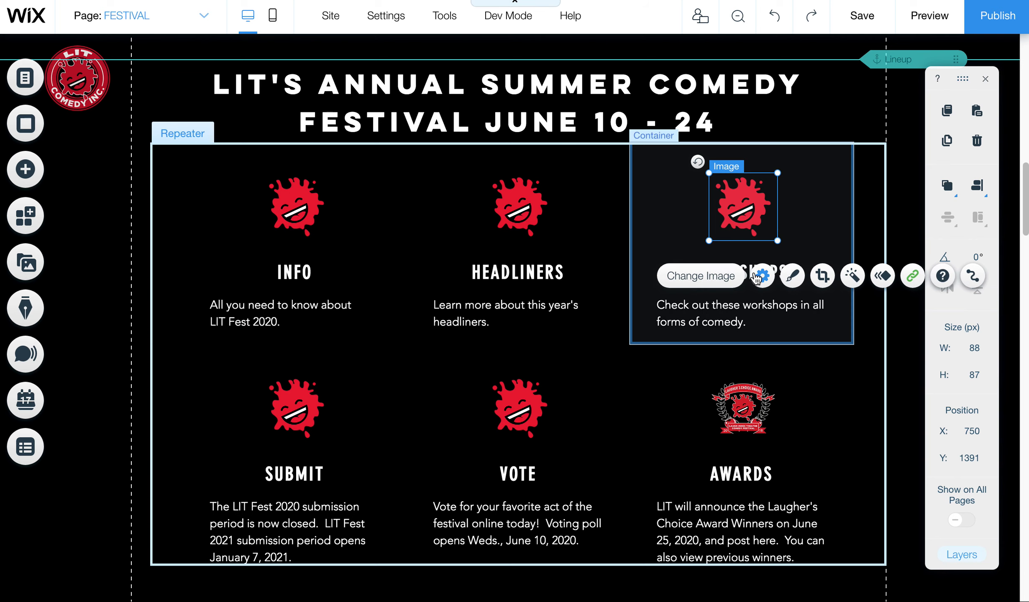
{"action": "left_click", "coordinate": [761, 276]}
{"action": "left_click", "coordinate": [478, 530]}
{"action": "key", "text": "ctrl+a"}
{"action": "key", "text": "ctrl+v"}
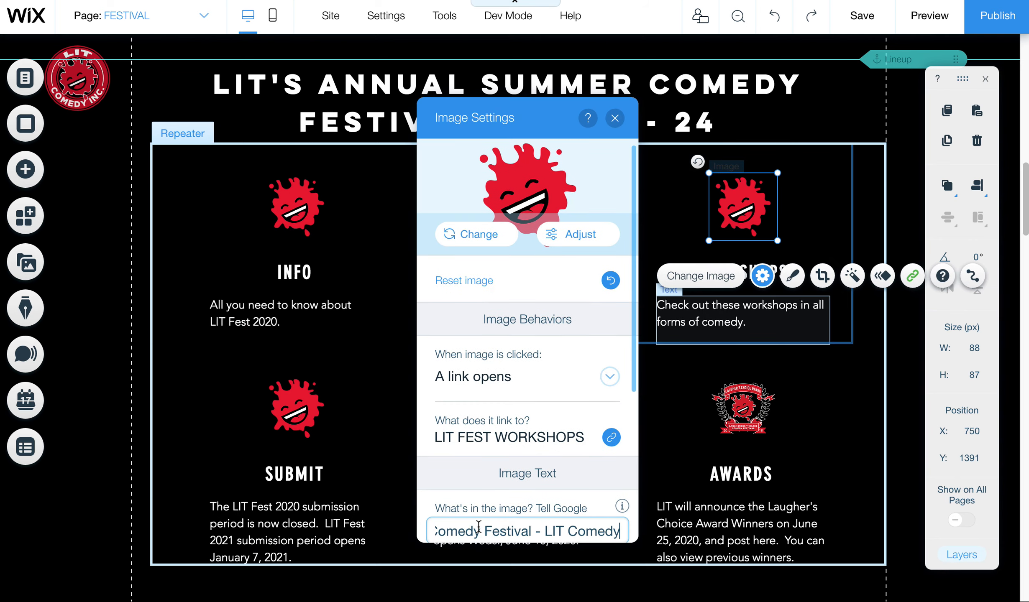
Step: Replace the SUBMIT and VOTE images' 'Laughy 2017' alt text with the festival alt text
{"action": "left_click", "coordinate": [295, 408]}
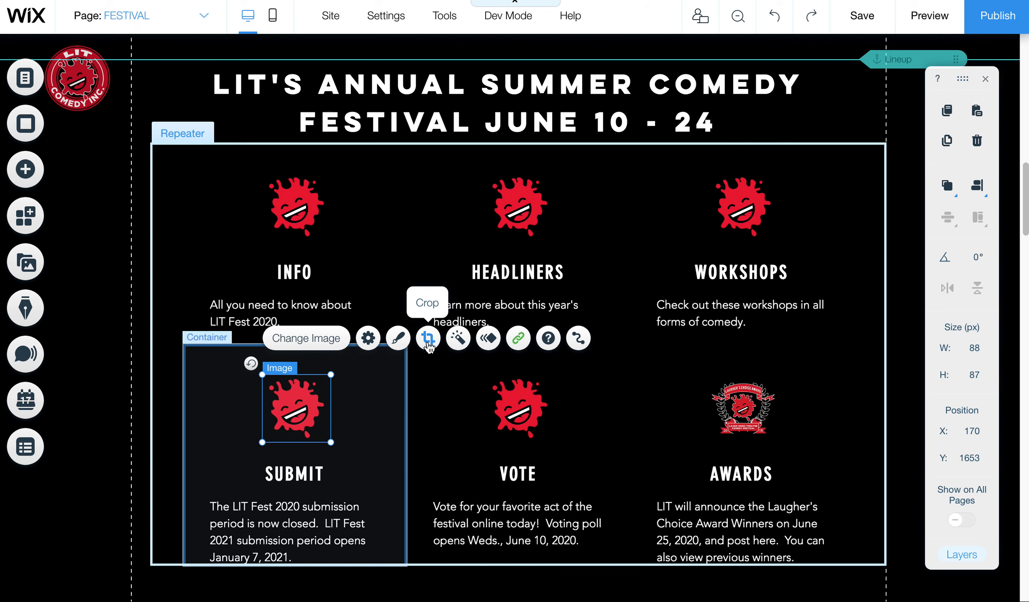
{"action": "left_click", "coordinate": [368, 338]}
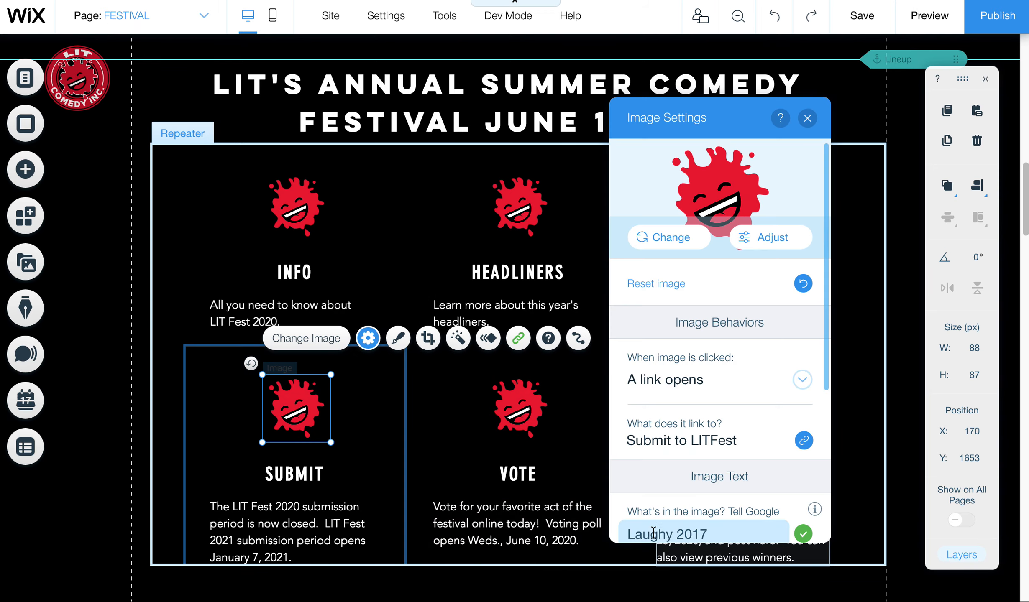
{"action": "triple_click", "coordinate": [654, 533]}
{"action": "type", "text": "DC Comedy Festival - LIT Comedy"}
{"action": "key", "text": "Return"}
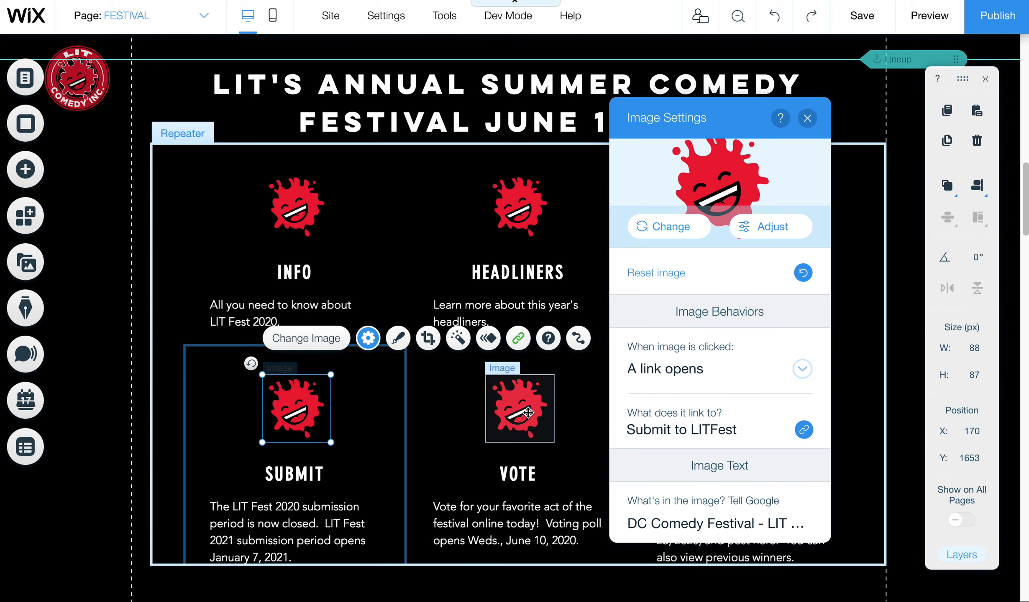
{"action": "left_click", "coordinate": [528, 412]}
{"action": "left_click", "coordinate": [591, 338]}
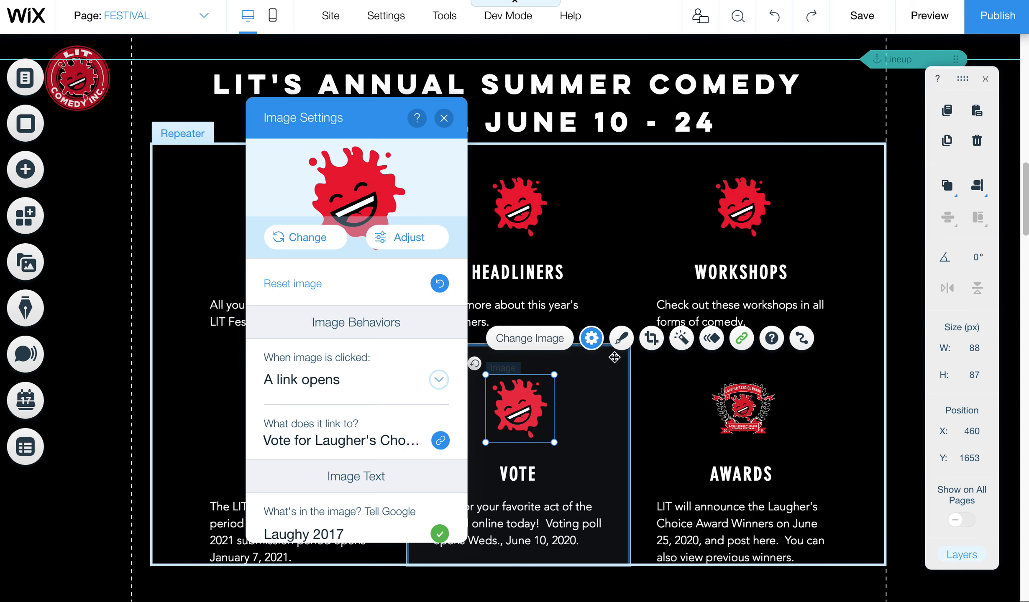
{"action": "triple_click", "coordinate": [359, 525]}
{"action": "type", "text": "DC Comedy Festival - LIT Comedy"}
{"action": "key", "text": "Return"}
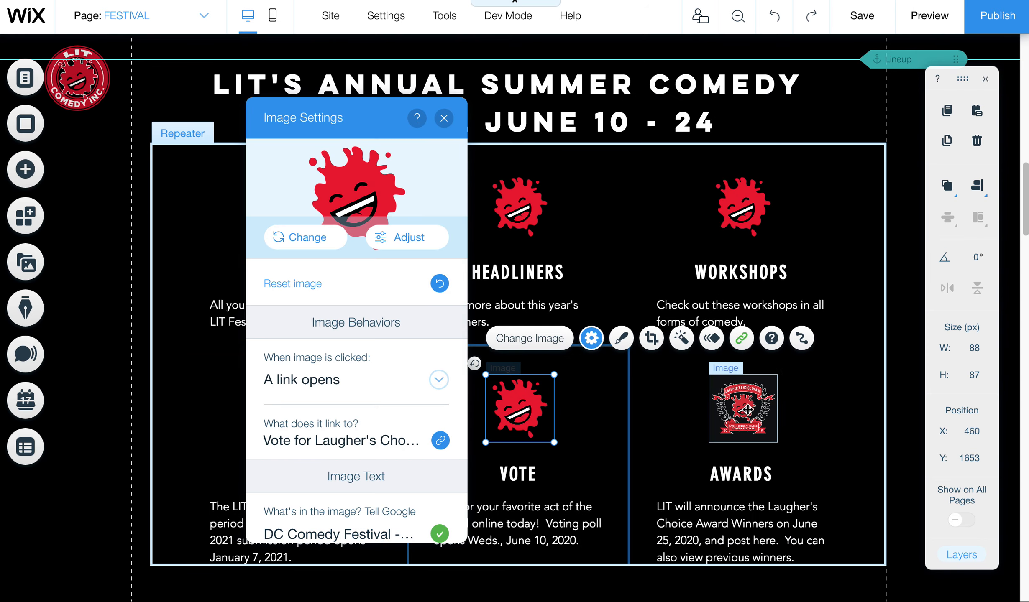
{"action": "left_click", "coordinate": [748, 410]}
{"action": "key", "text": "super+f"}
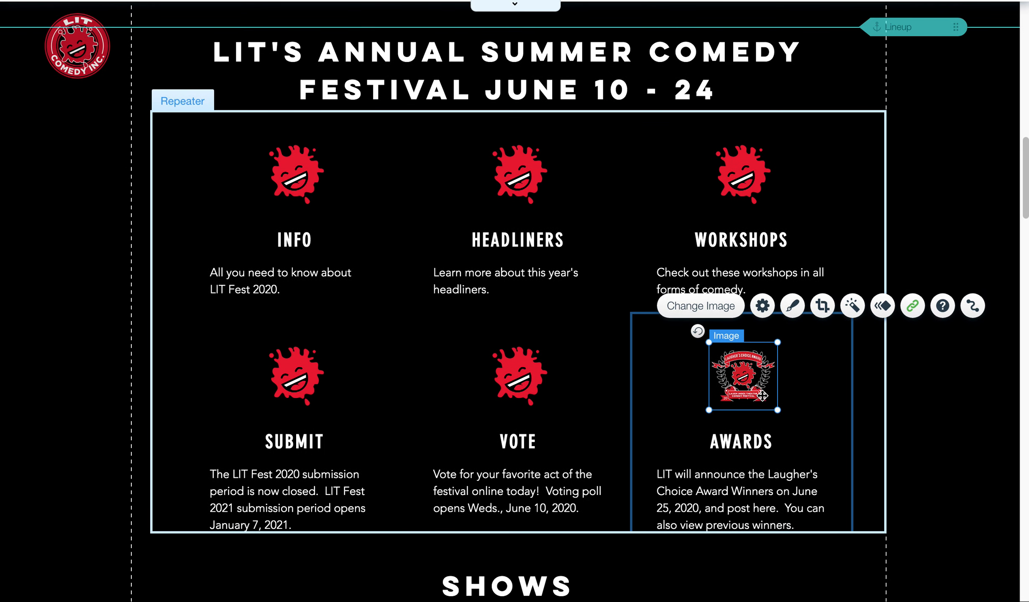
{"action": "double_click", "coordinate": [765, 345]}
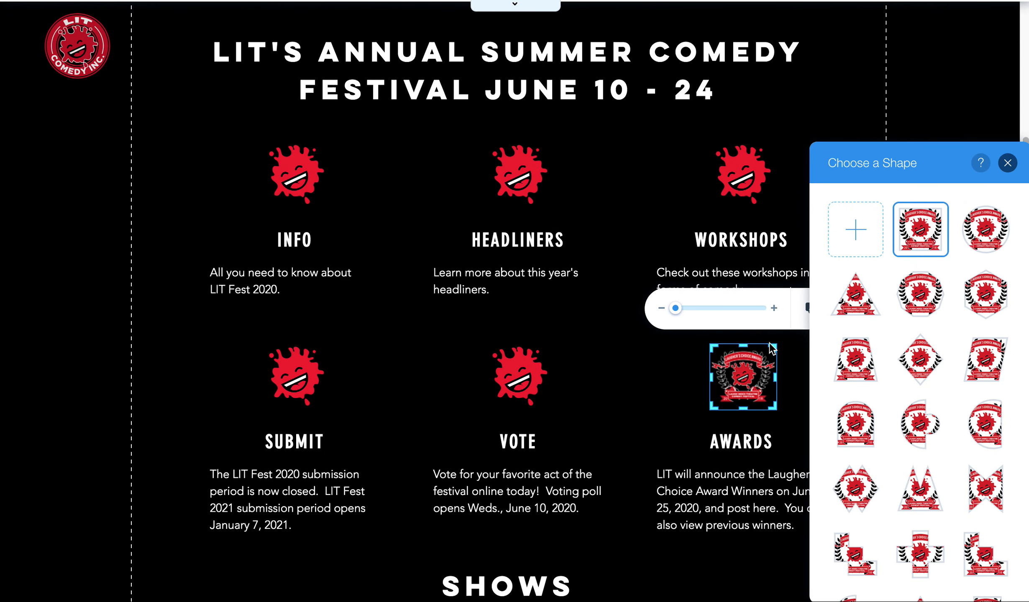
{"action": "left_click", "coordinate": [769, 342]}
{"action": "left_click", "coordinate": [963, 310]}
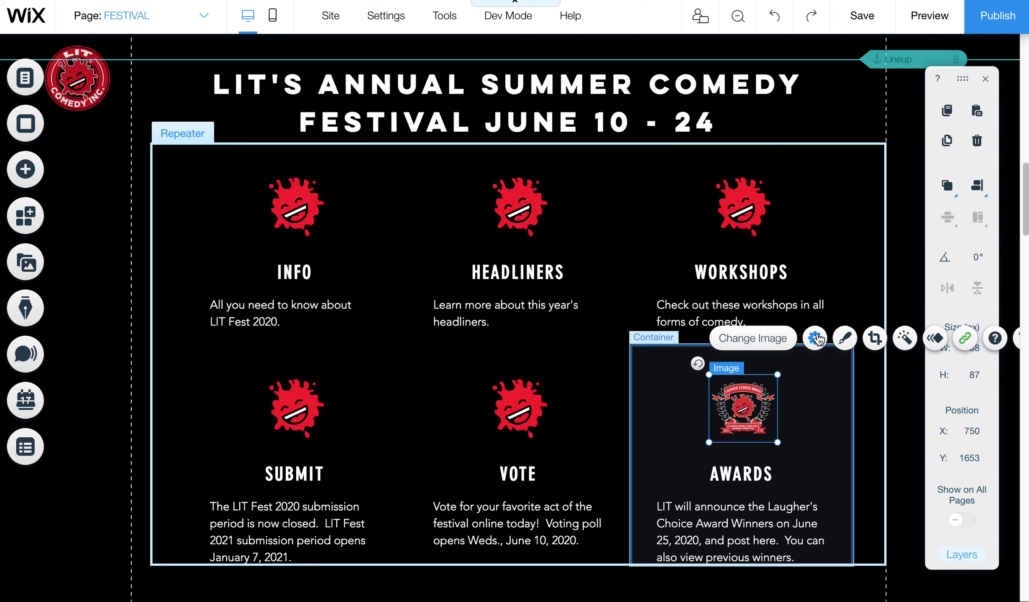
{"action": "left_click", "coordinate": [814, 338]}
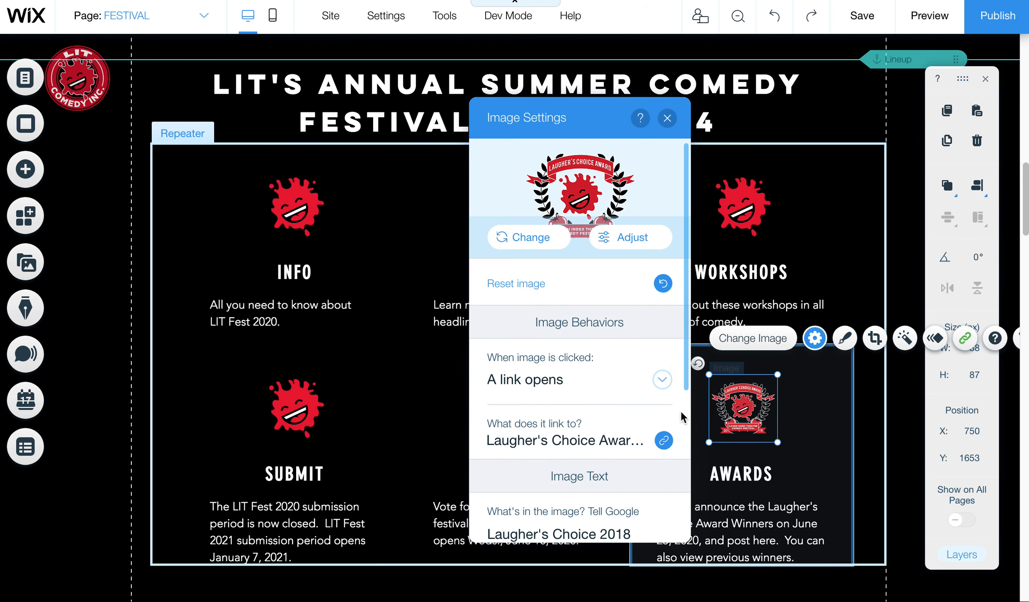
{"action": "scroll", "coordinate": [607, 426], "scroll_direction": "down", "scroll_amount": 3}
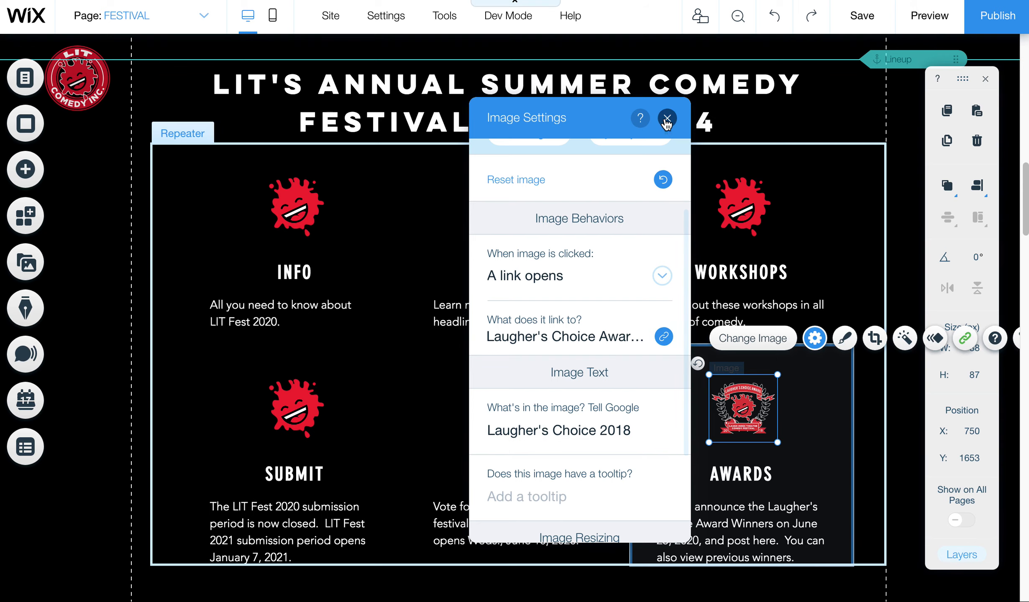
{"action": "left_click", "coordinate": [667, 118]}
Step: Return to the page top and open My Blog's post list showing 81 published posts
{"action": "scroll", "coordinate": [1021, 318], "scroll_direction": "down", "scroll_amount": 15}
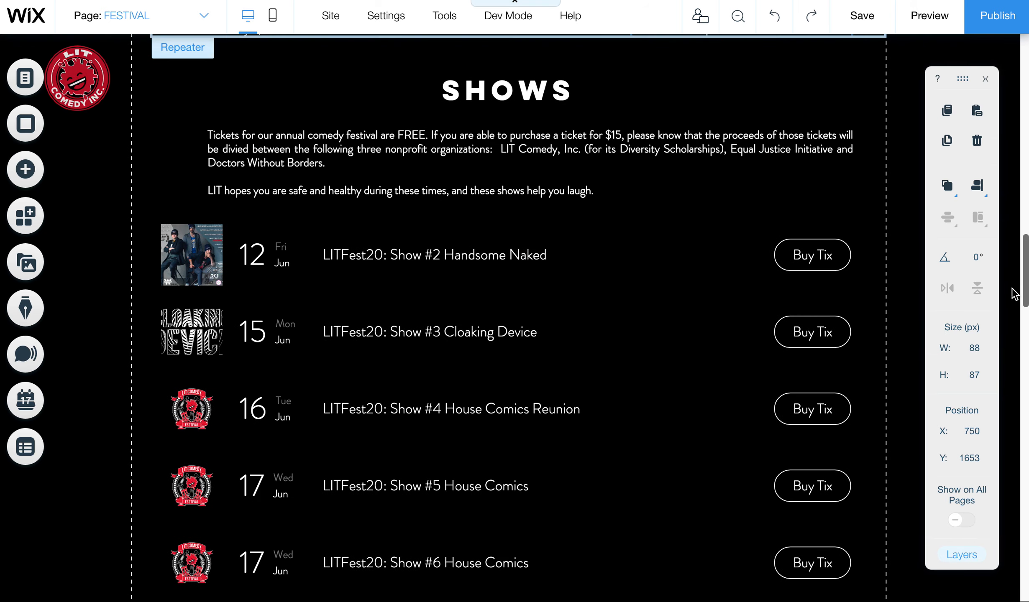
{"action": "scroll", "coordinate": [1000, 334], "scroll_direction": "down", "scroll_amount": 15}
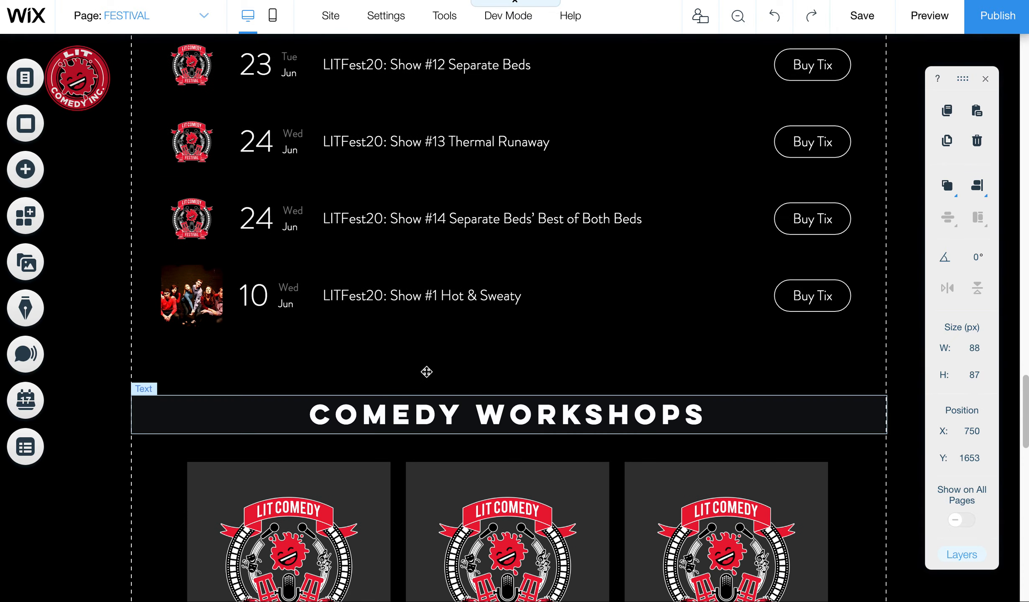
{"action": "scroll", "coordinate": [1017, 472], "scroll_direction": "down", "scroll_amount": 10}
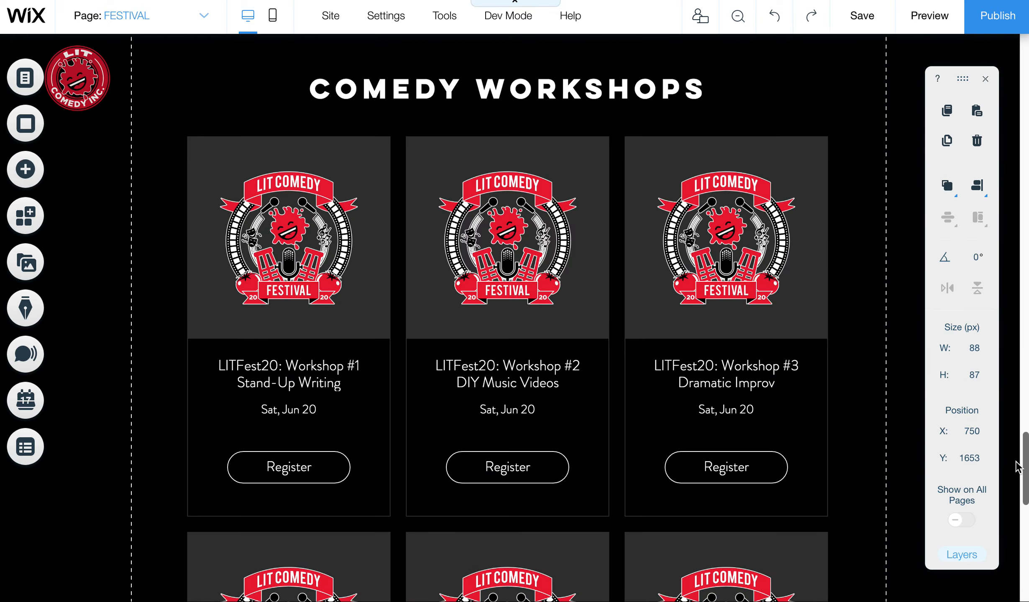
{"action": "left_click_drag", "start_coordinate": [1014, 470], "coordinate": [974, 26]}
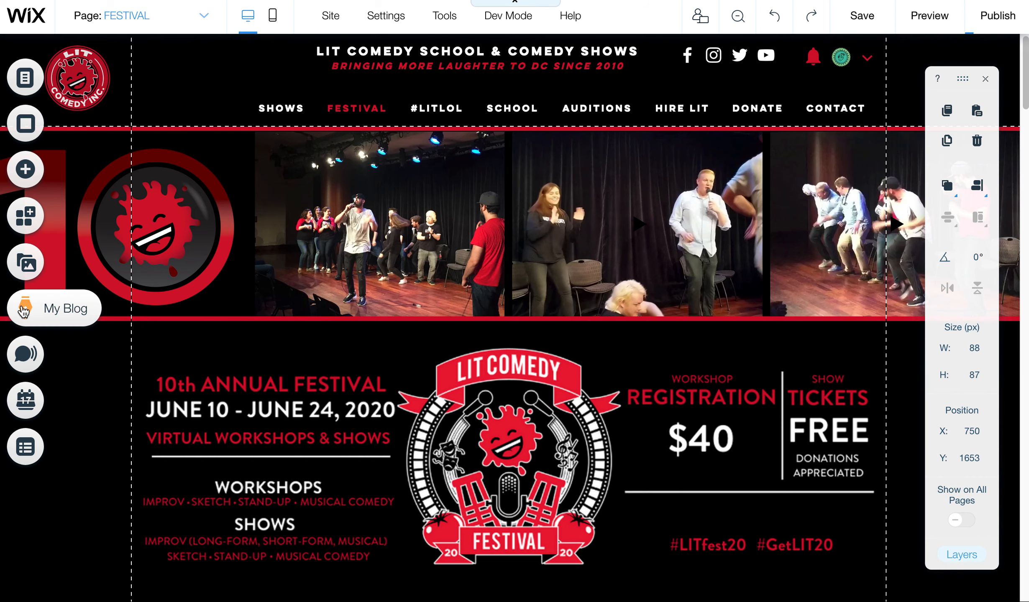
{"action": "left_click", "coordinate": [24, 309]}
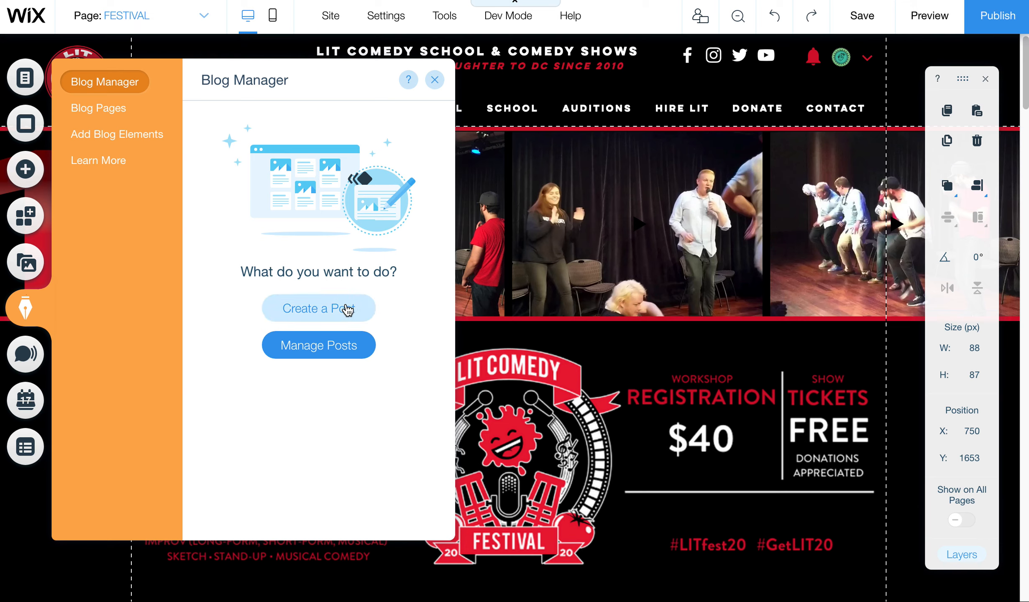
{"action": "left_click", "coordinate": [349, 346]}
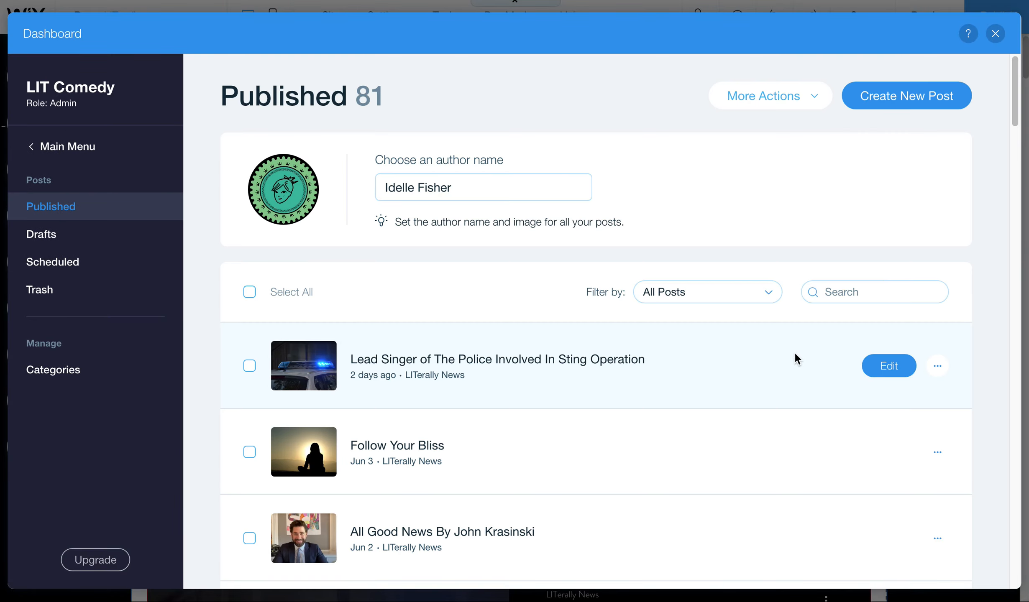
Step: Edit the 'Lead Singer of The Police' post and open its police-car header image's settings
{"action": "left_click", "coordinate": [884, 367]}
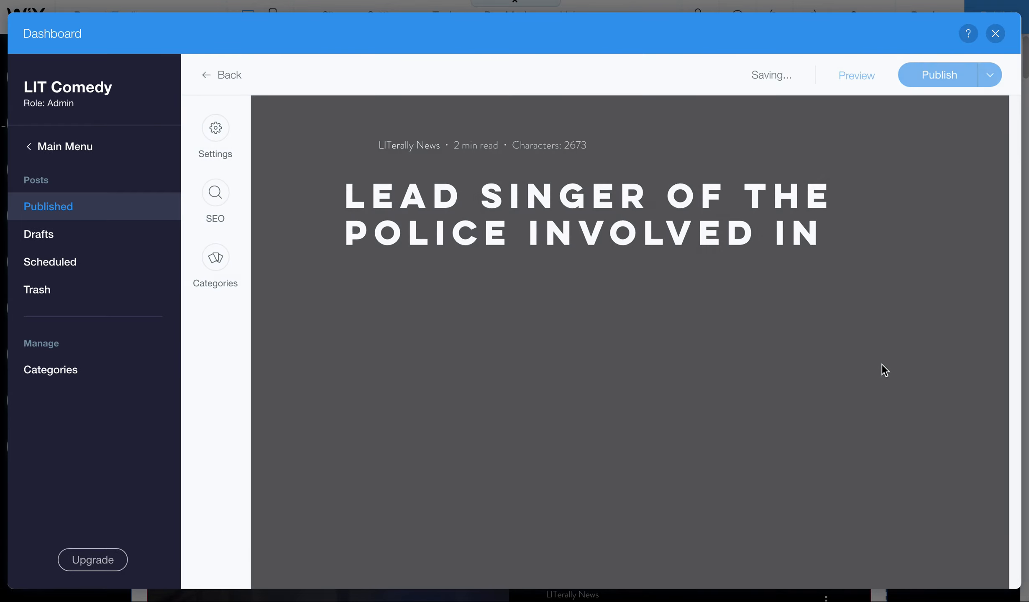
{"action": "left_click", "coordinate": [559, 366]}
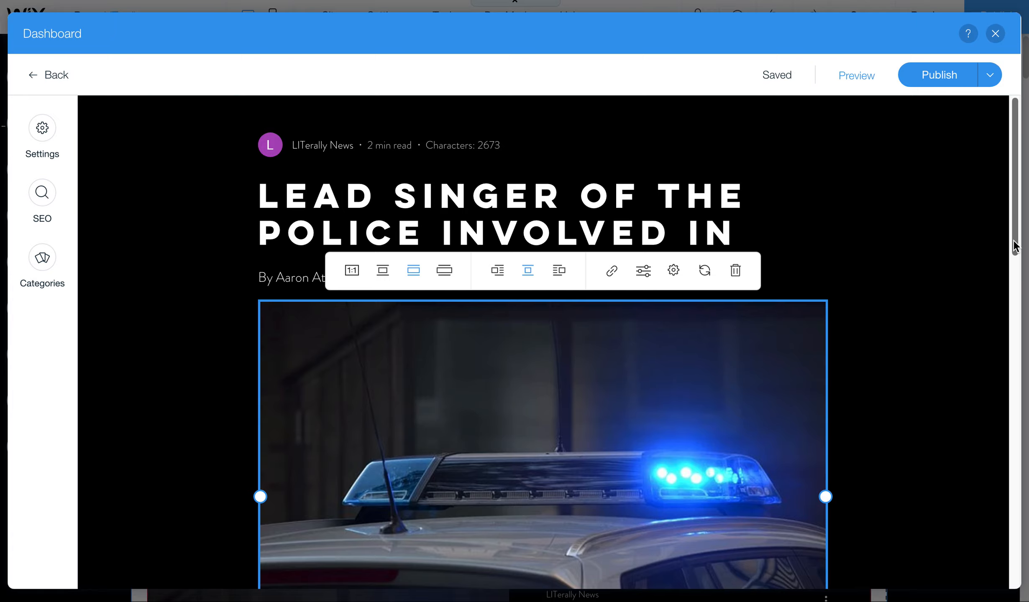
{"action": "scroll", "coordinate": [1015, 246], "scroll_direction": "down", "scroll_amount": 3}
{"action": "scroll", "coordinate": [1014, 240], "scroll_direction": "up", "scroll_amount": 3}
{"action": "scroll", "coordinate": [1014, 240], "scroll_direction": "down", "scroll_amount": 5}
{"action": "scroll", "coordinate": [992, 329], "scroll_direction": "up", "scroll_amount": 5}
{"action": "scroll", "coordinate": [1004, 223], "scroll_direction": "down", "scroll_amount": 2}
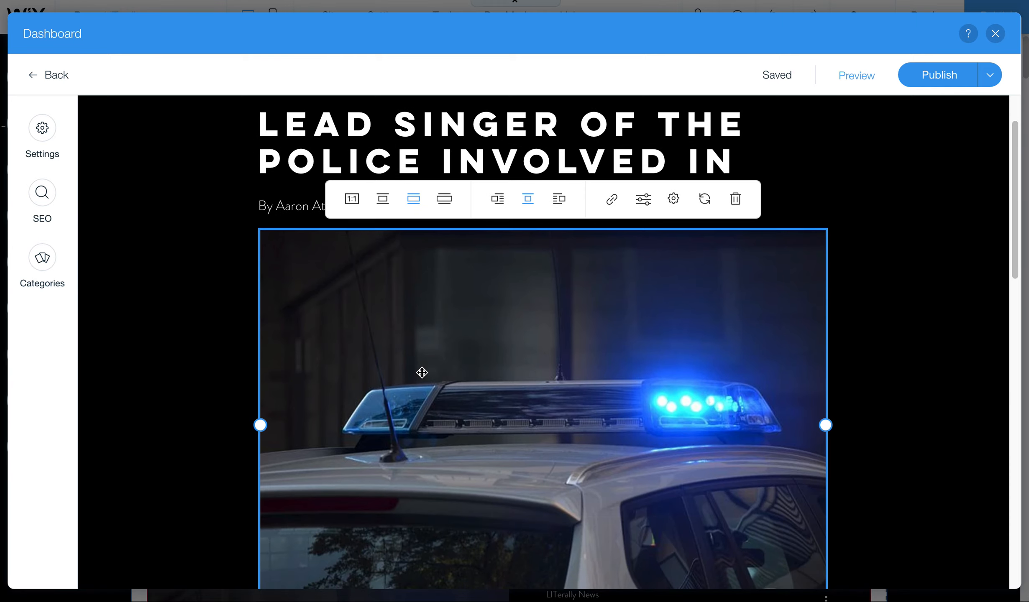
{"action": "left_click", "coordinate": [673, 198]}
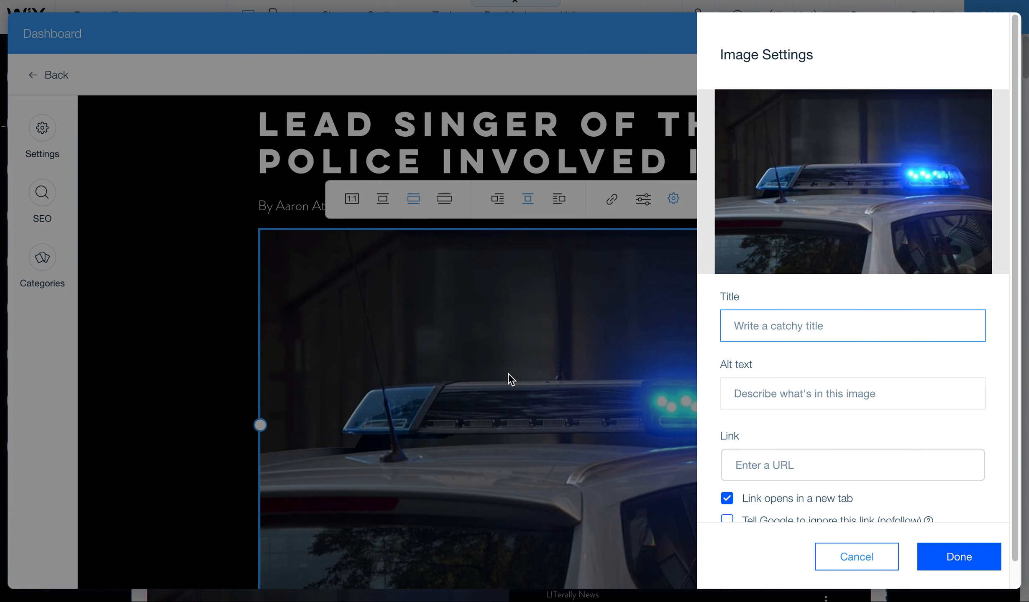
Step: Type 'Satuire Comedy' into the police-car header image's alt text field
{"action": "left_click", "coordinate": [780, 398]}
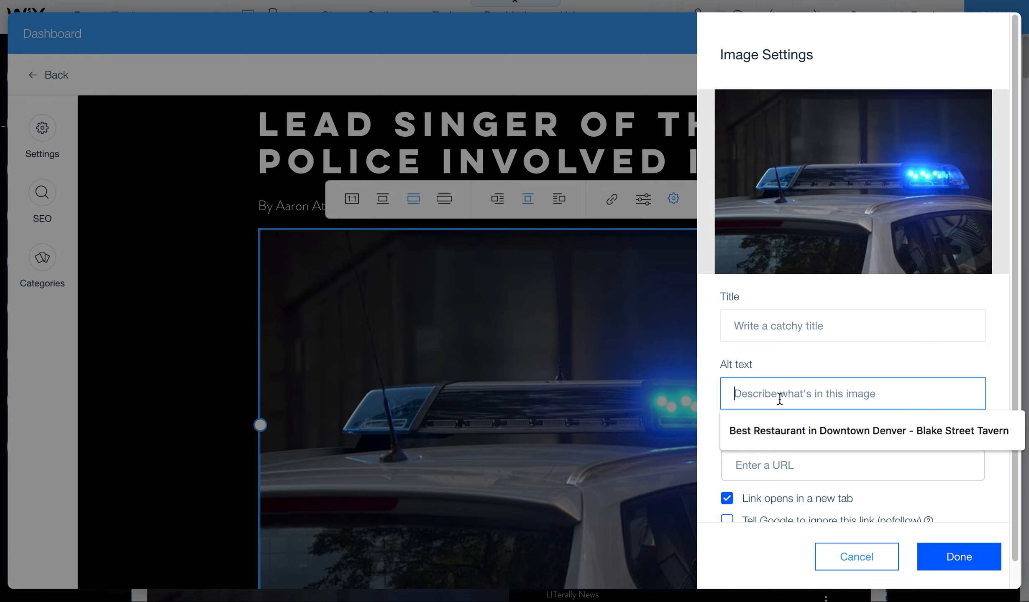
{"action": "type", "text": "Sa"}
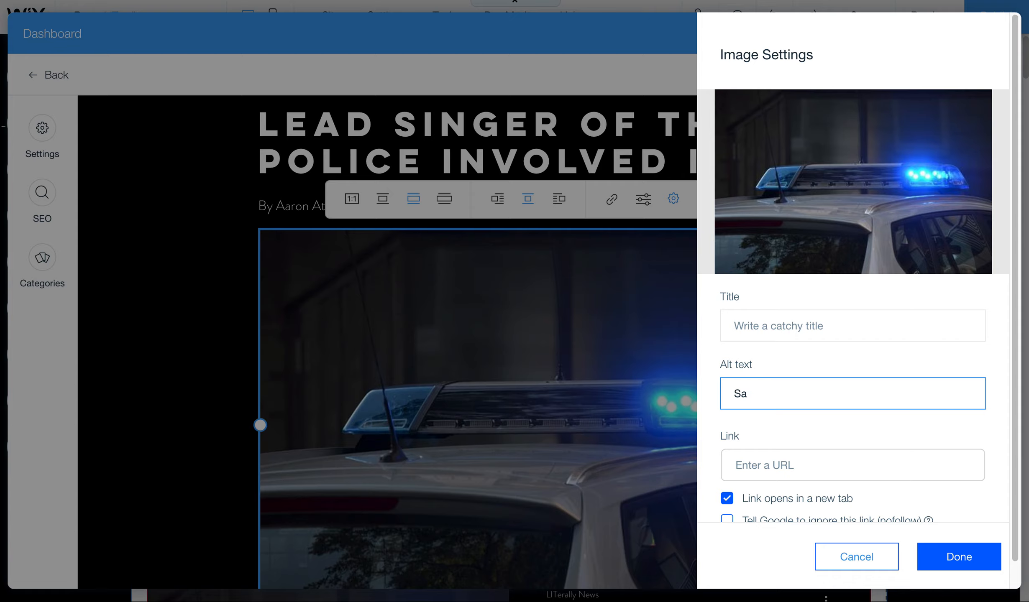
{"action": "type", "text": "tuire Comedy"}
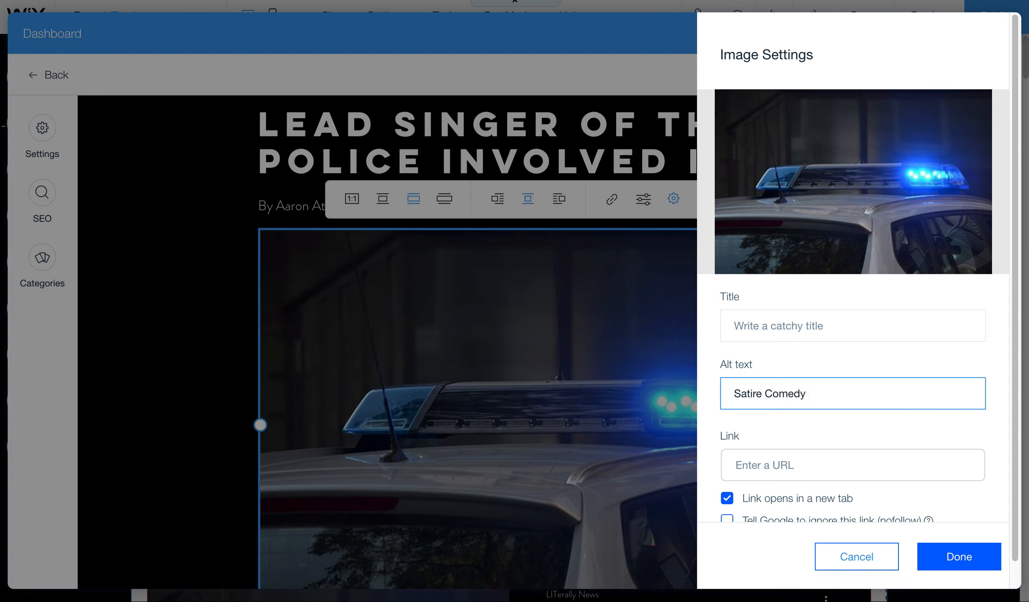